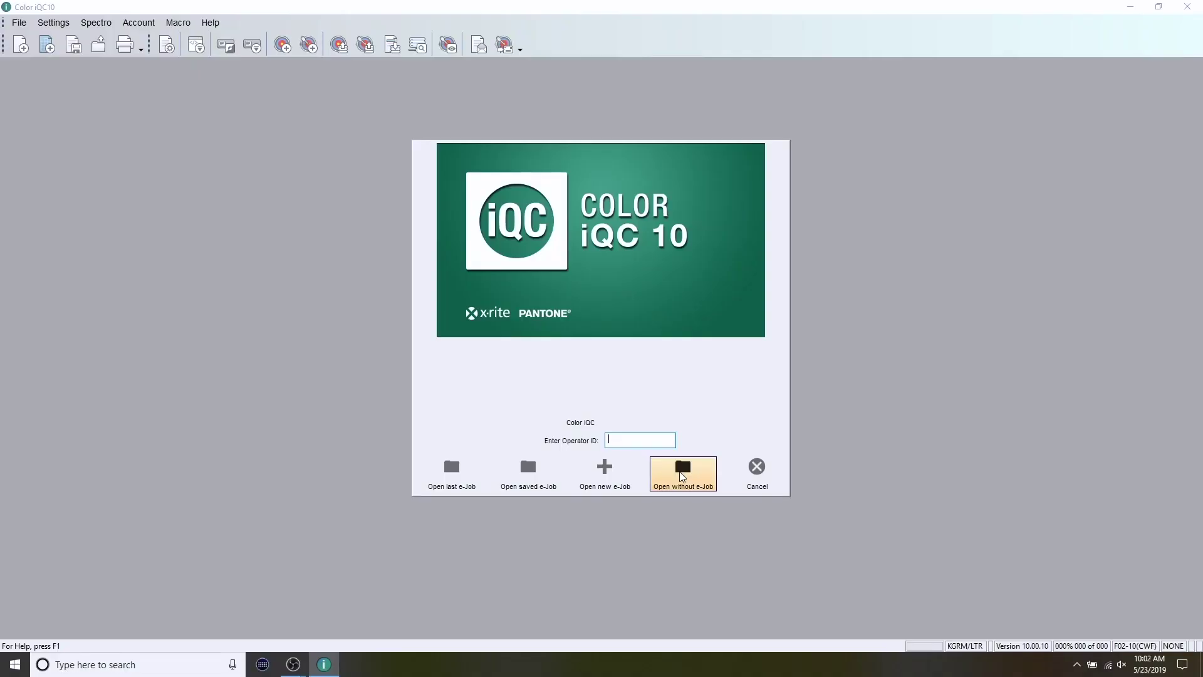
# Skip opening an e-Job, install an XRite Ci6x spectro, and choose the Ci64UV model.
pyautogui.click(680, 473)
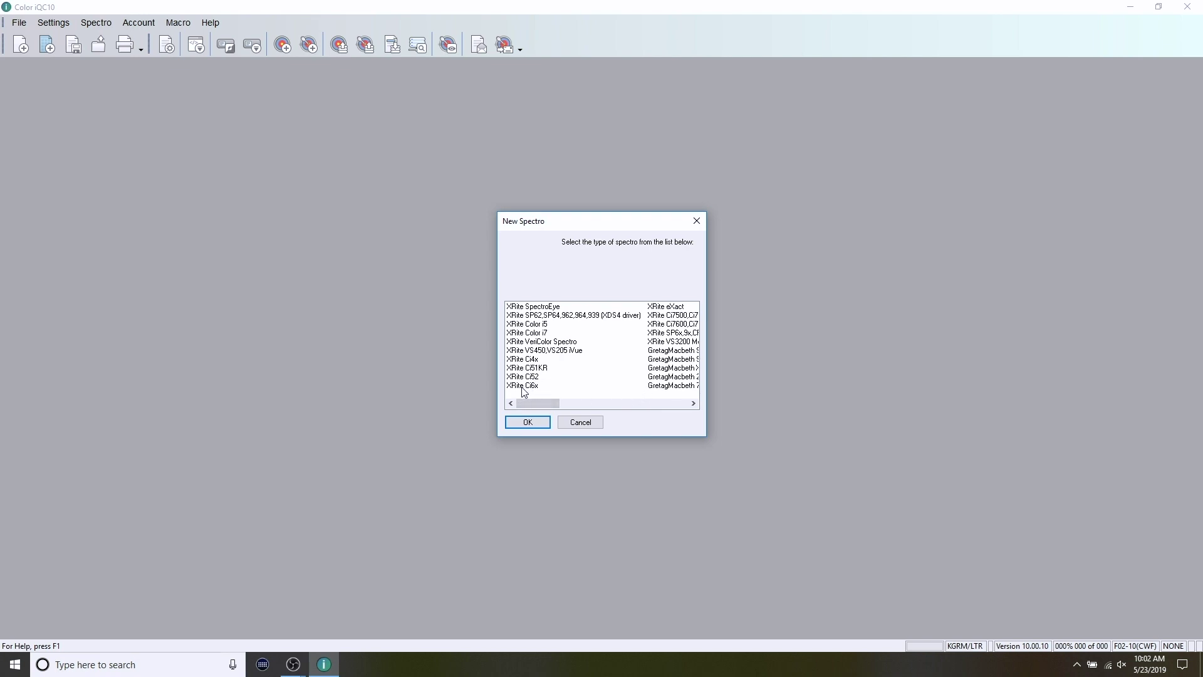
pyautogui.click(523, 389)
pyautogui.click(529, 423)
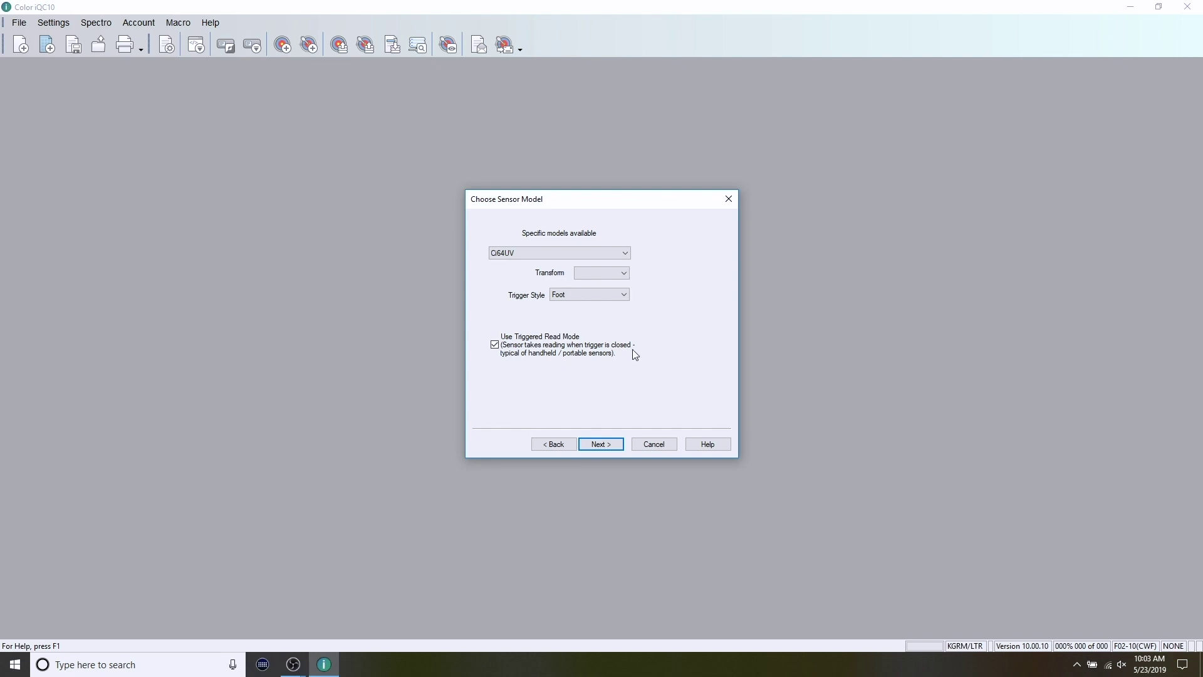
pyautogui.click(626, 255)
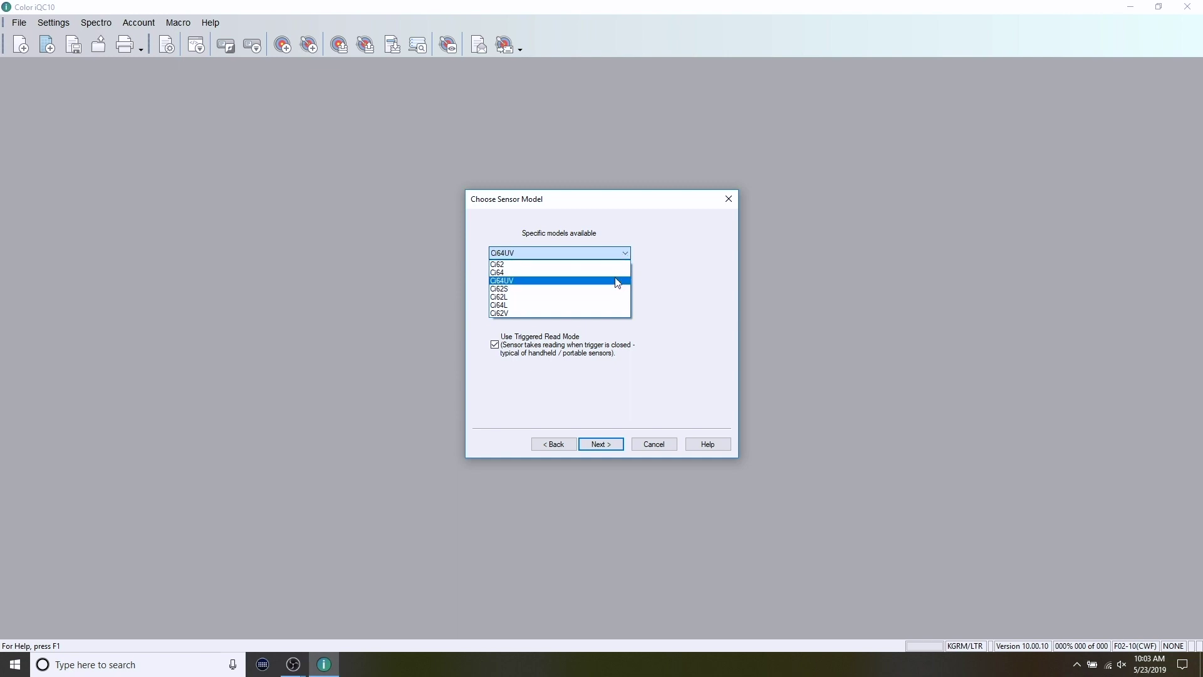
pyautogui.click(618, 280)
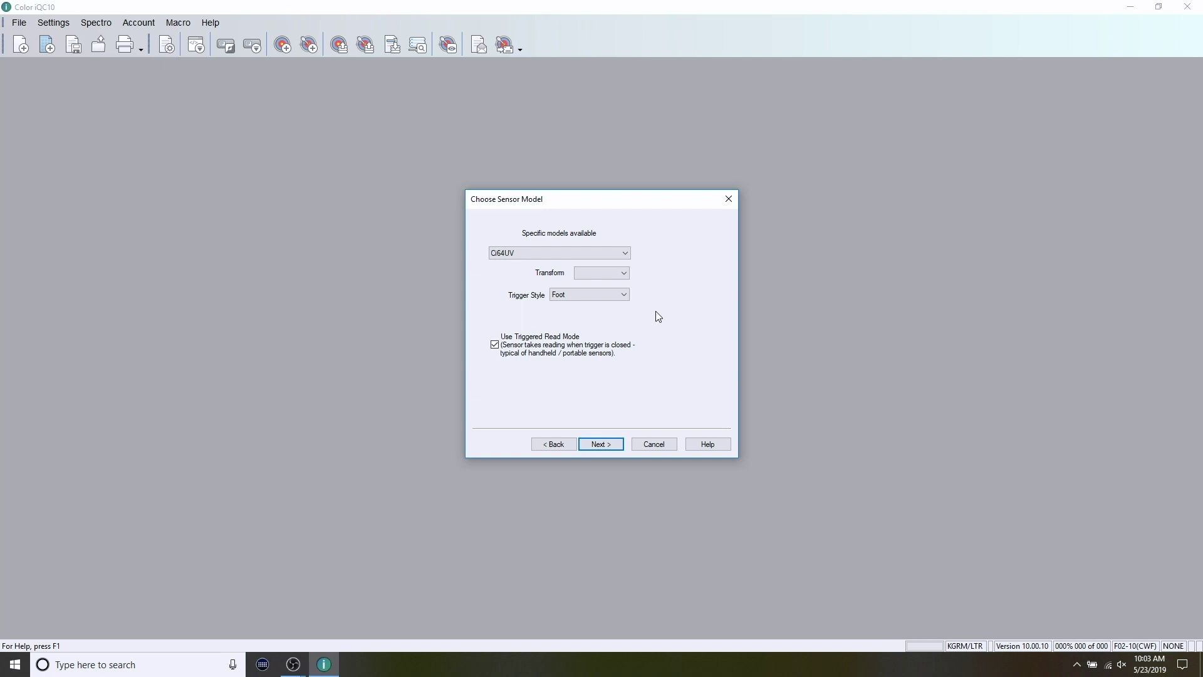
pyautogui.click(602, 444)
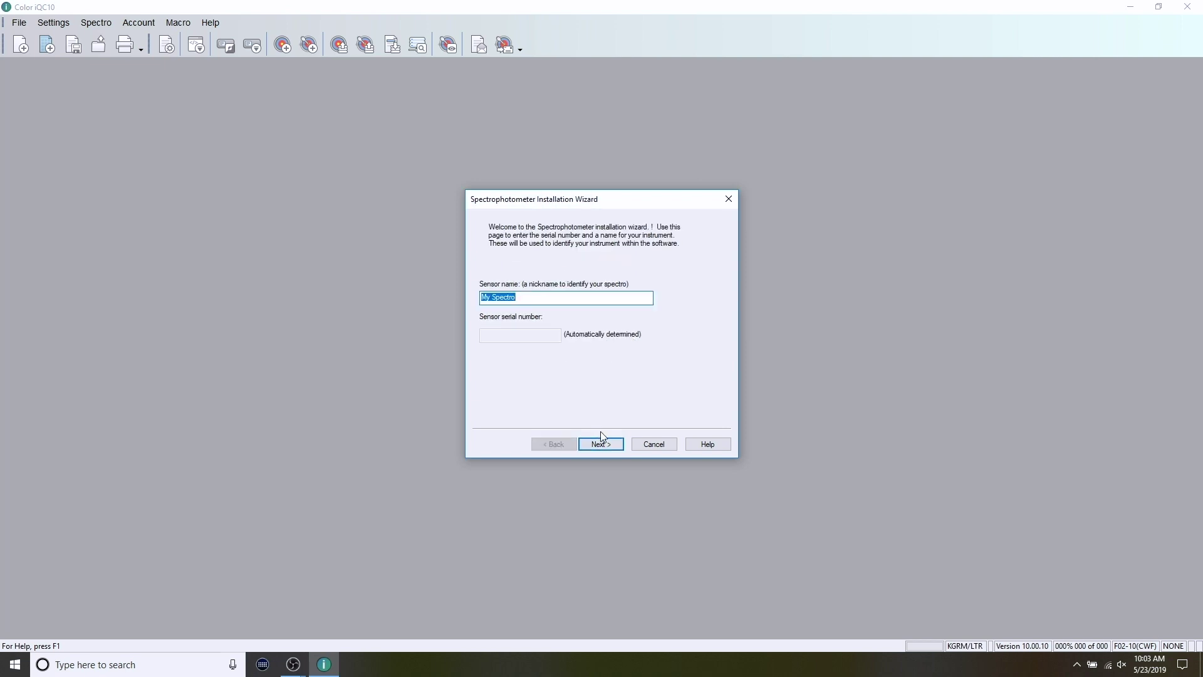
# Give the sensor a custom nickname, keep USB as the port, and finish with General usage calibration.
pyautogui.write("Tim's Spec")
pyautogui.click(600, 444)
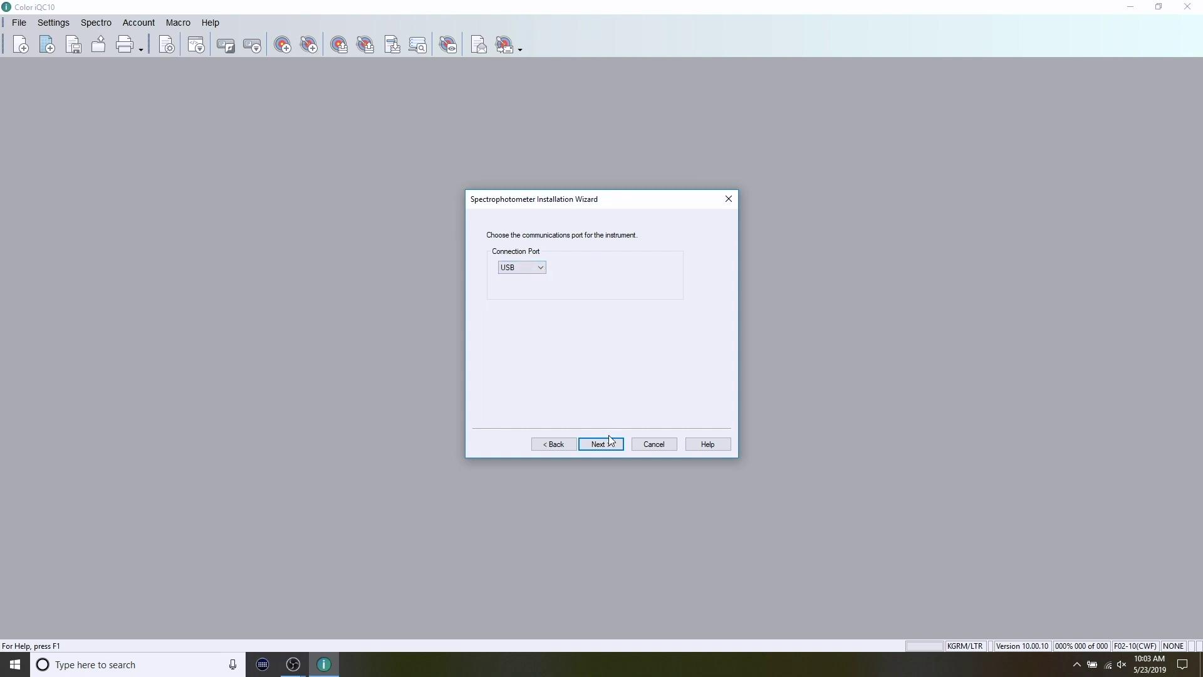
pyautogui.click(543, 274)
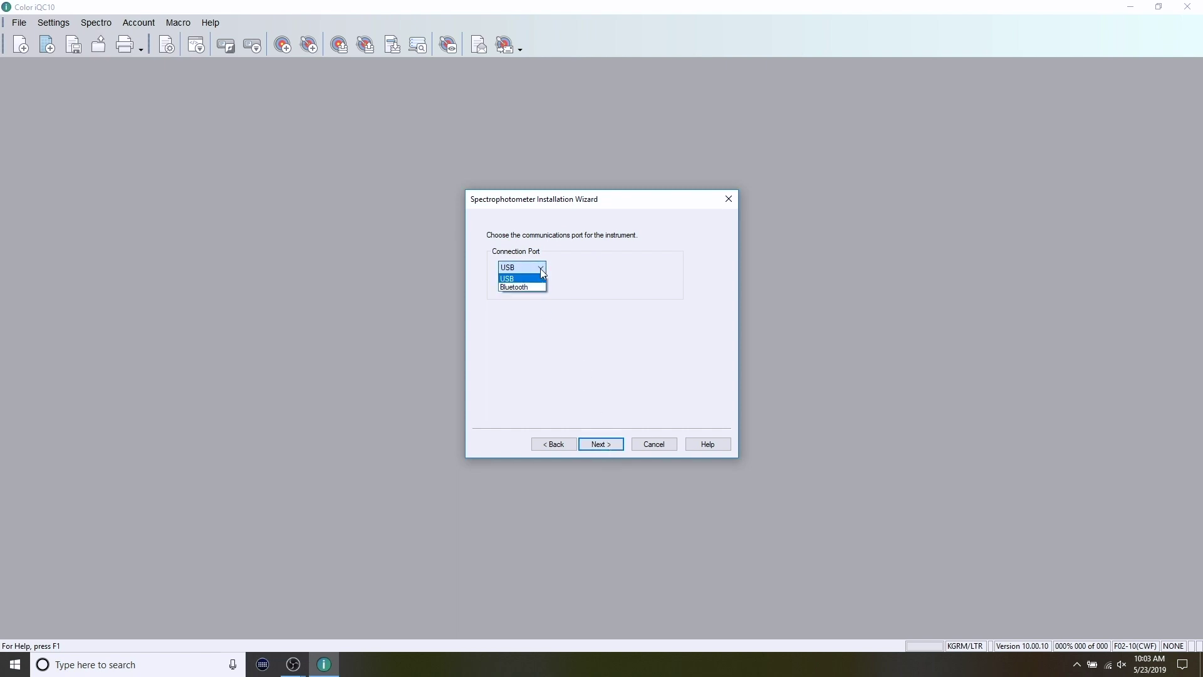
pyautogui.click(542, 274)
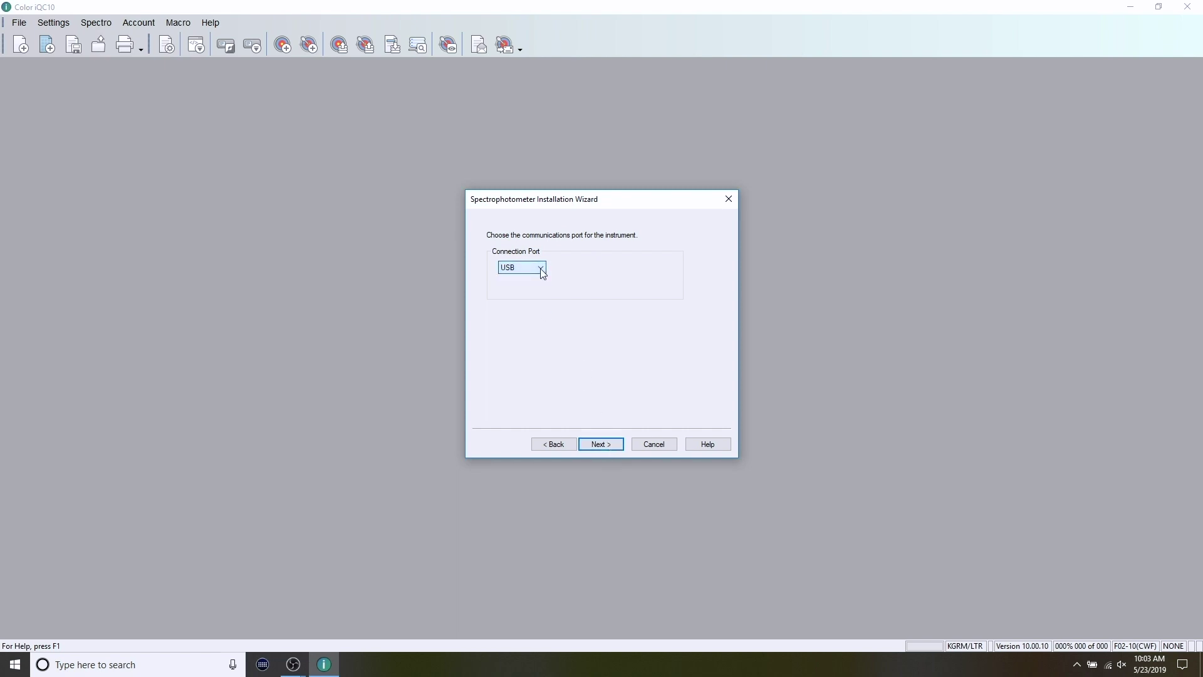
pyautogui.click(606, 438)
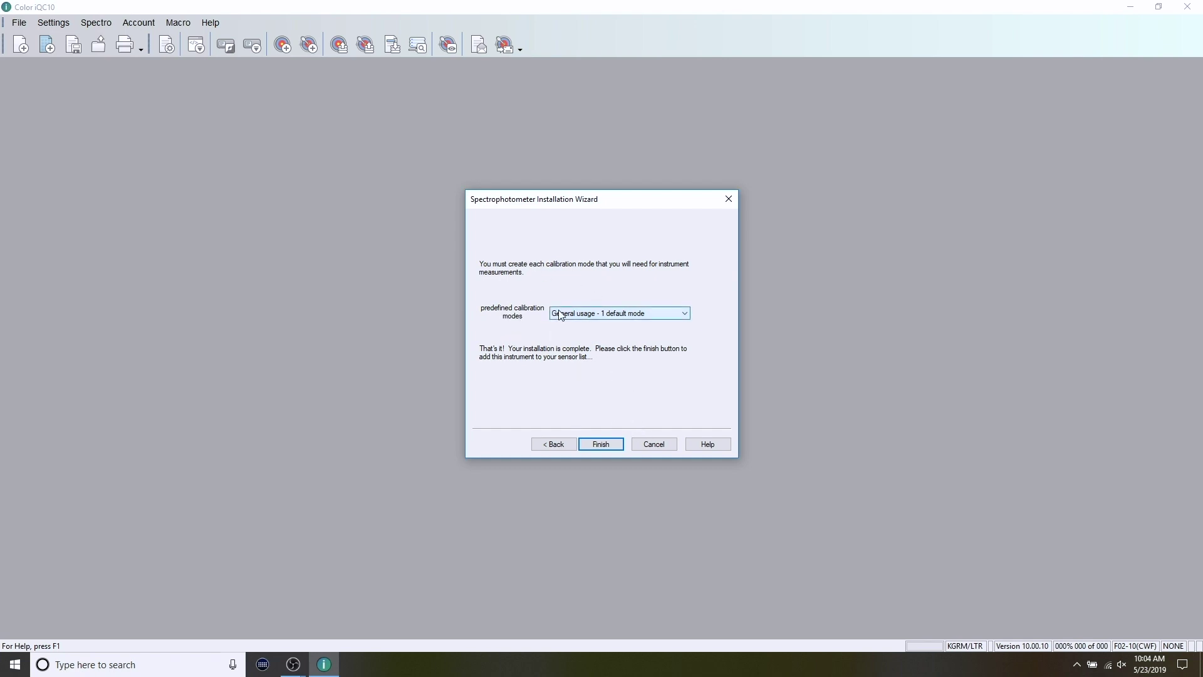
pyautogui.click(613, 444)
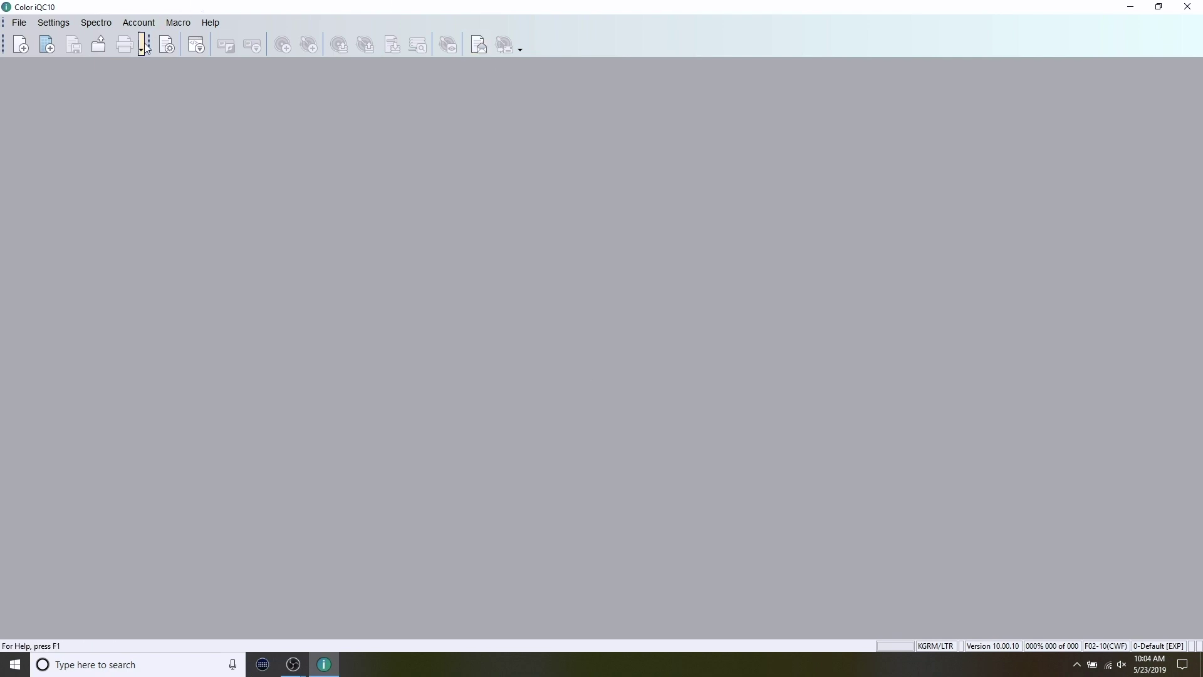
# Open Spectro > Install or Configure and view the spectro's calibration modes list.
pyautogui.click(99, 26)
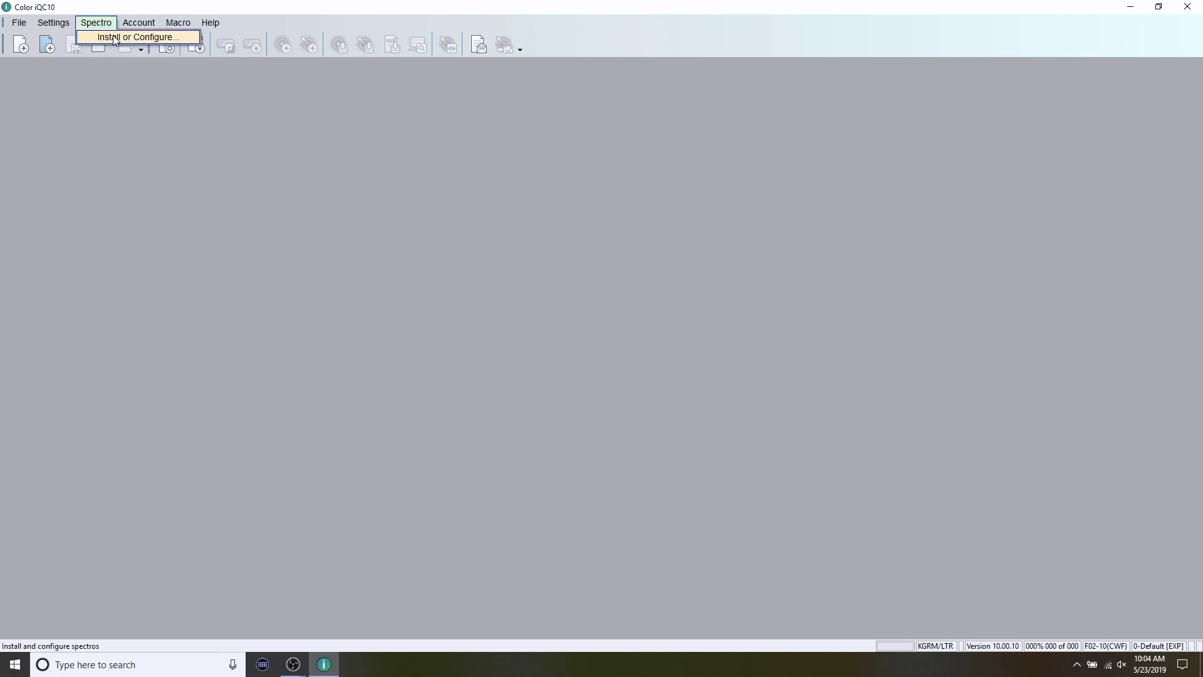
pyautogui.click(116, 37)
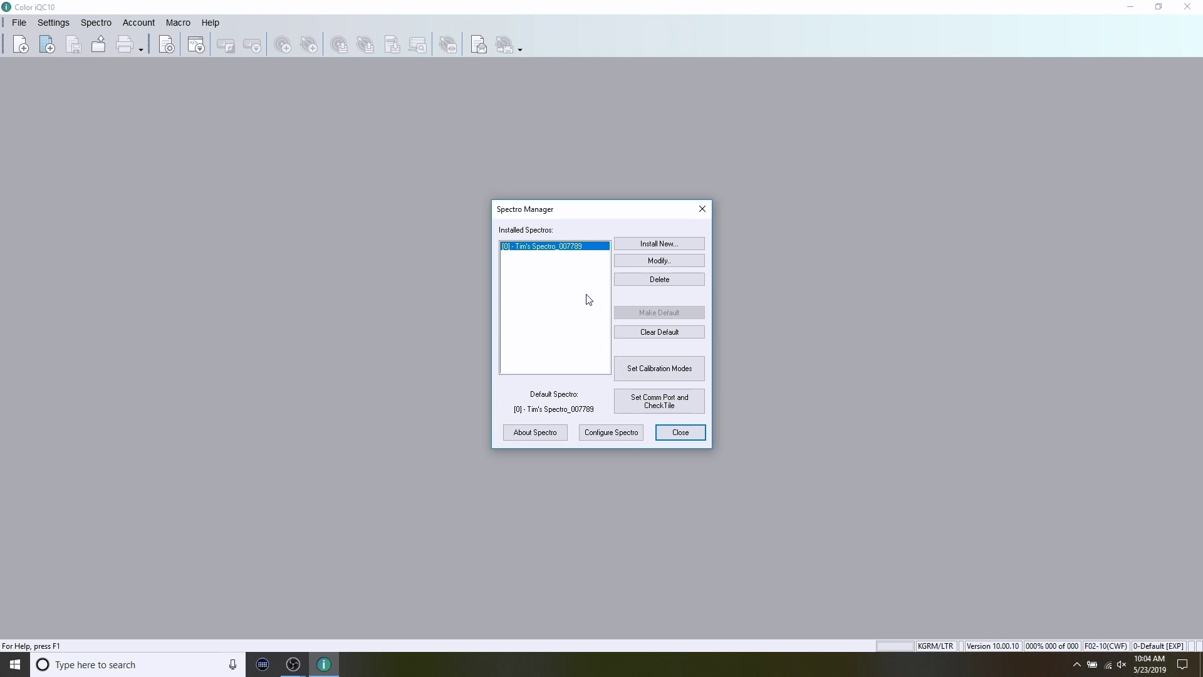
pyautogui.click(644, 370)
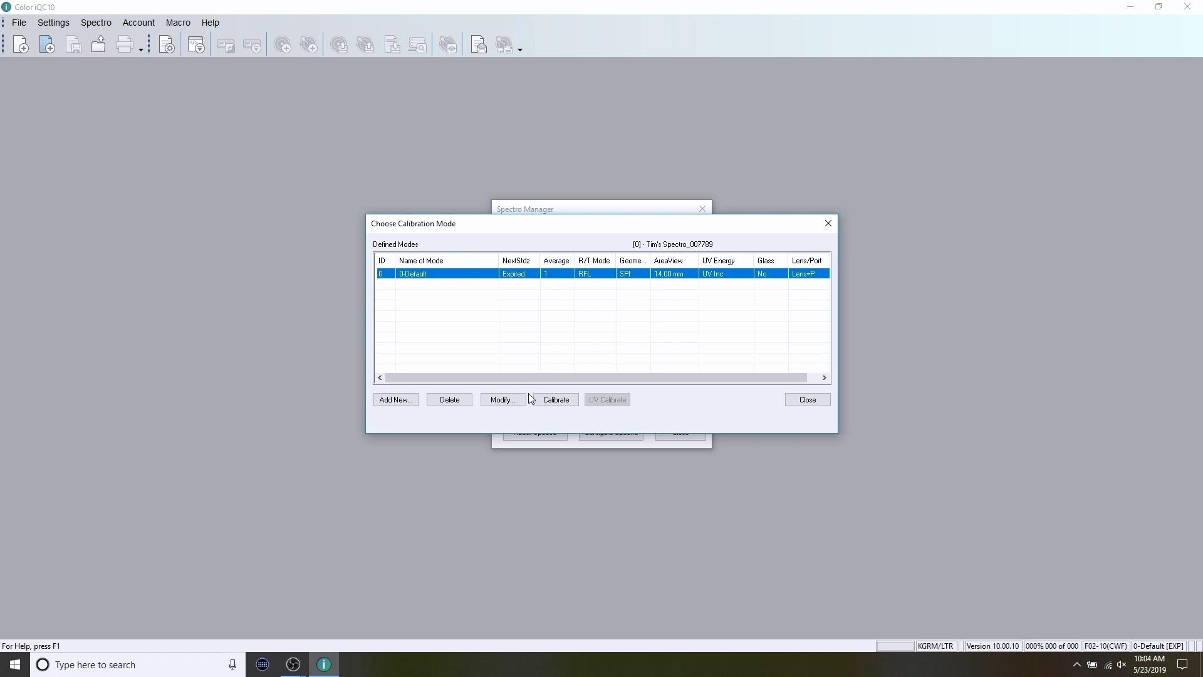
# Review 0-Default, keeping the 14 mm MAV port and 240-minute interval, then close the list.
pyautogui.click(501, 401)
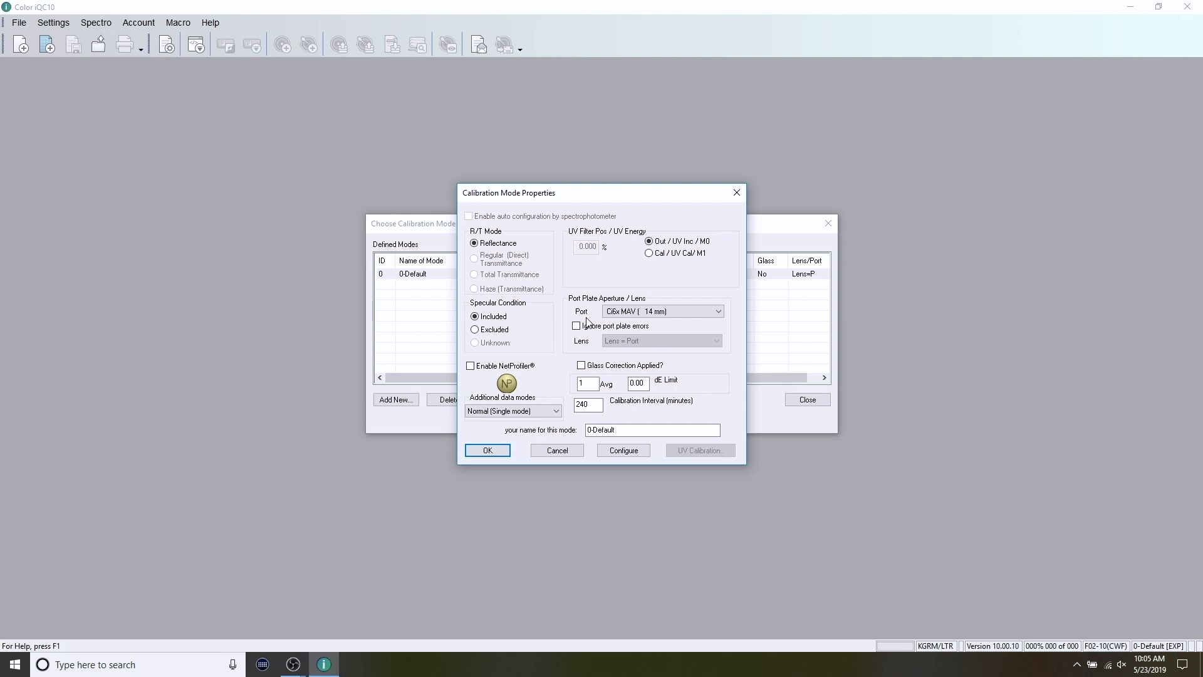
pyautogui.click(720, 311)
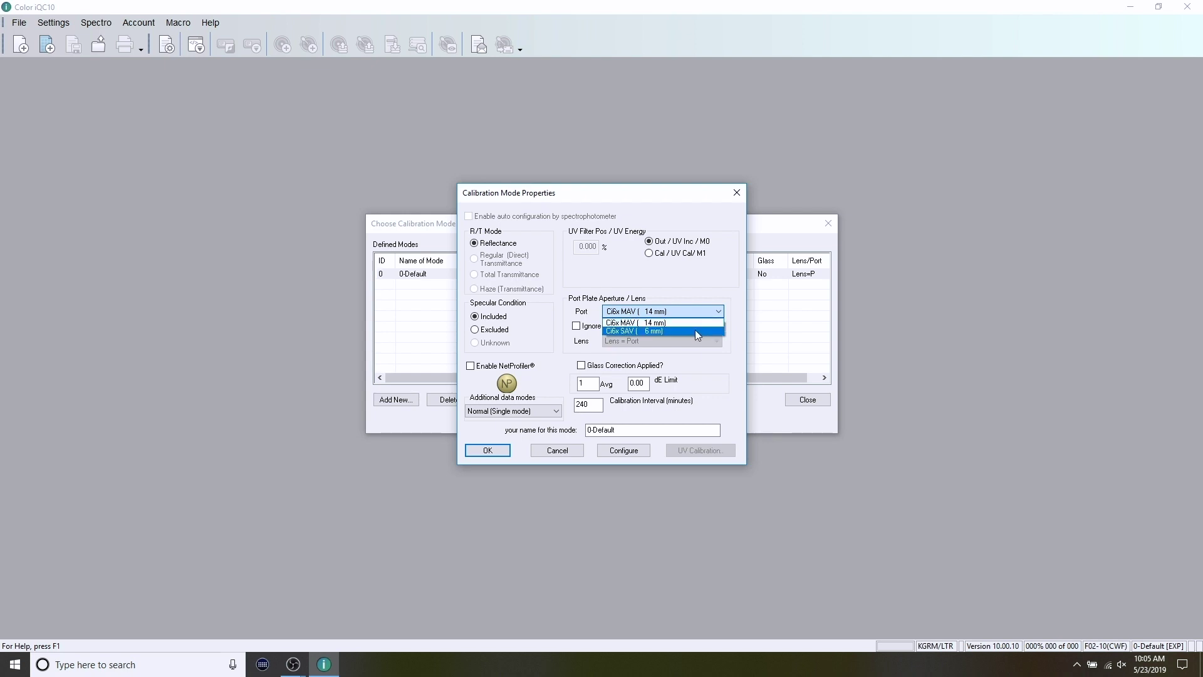
pyautogui.click(660, 277)
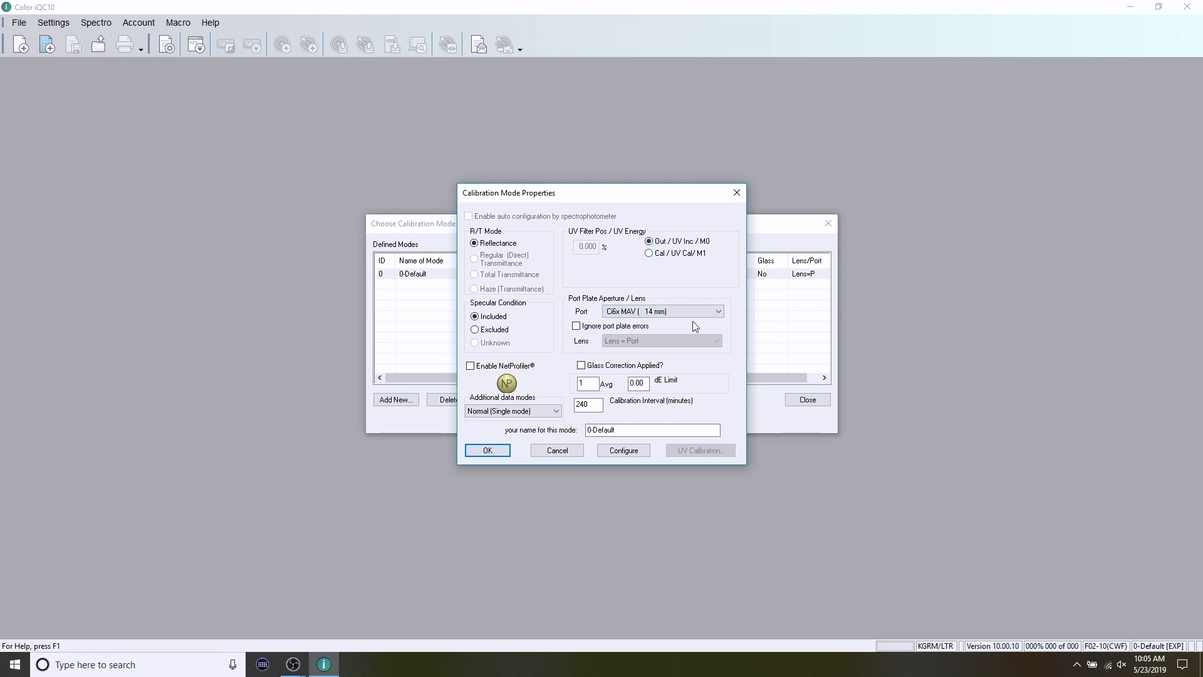
pyautogui.click(590, 409)
pyautogui.moveTo(591, 404); pyautogui.dragTo(575, 406)
pyautogui.click(488, 450)
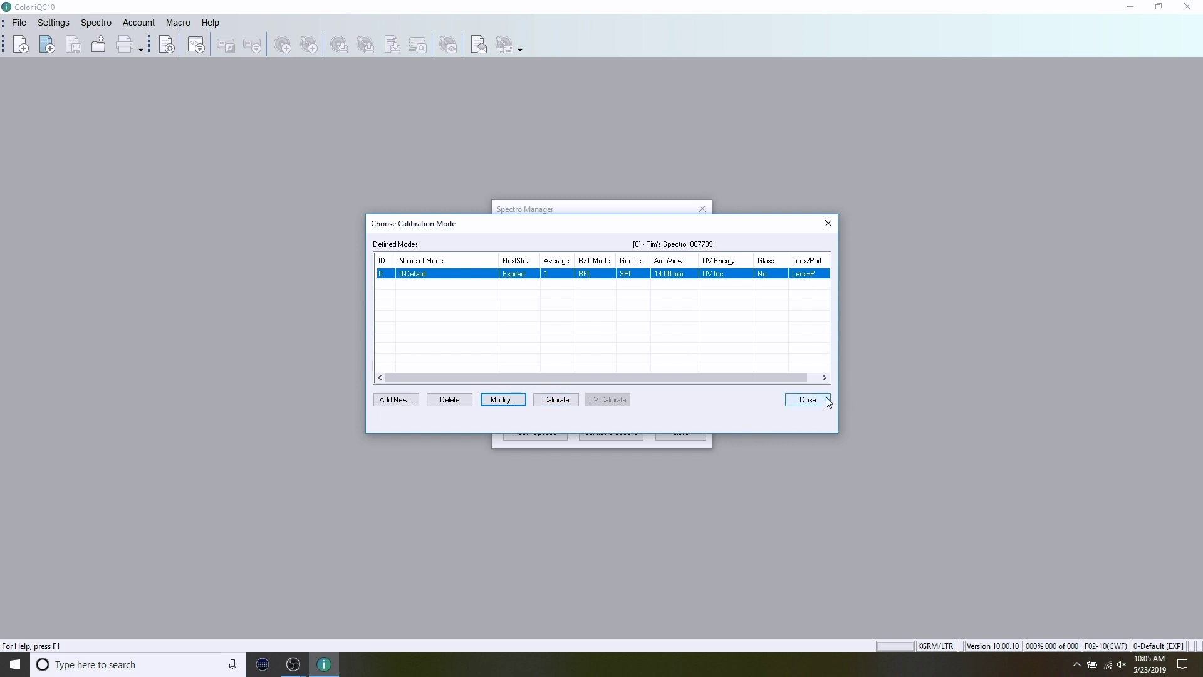
pyautogui.click(806, 404)
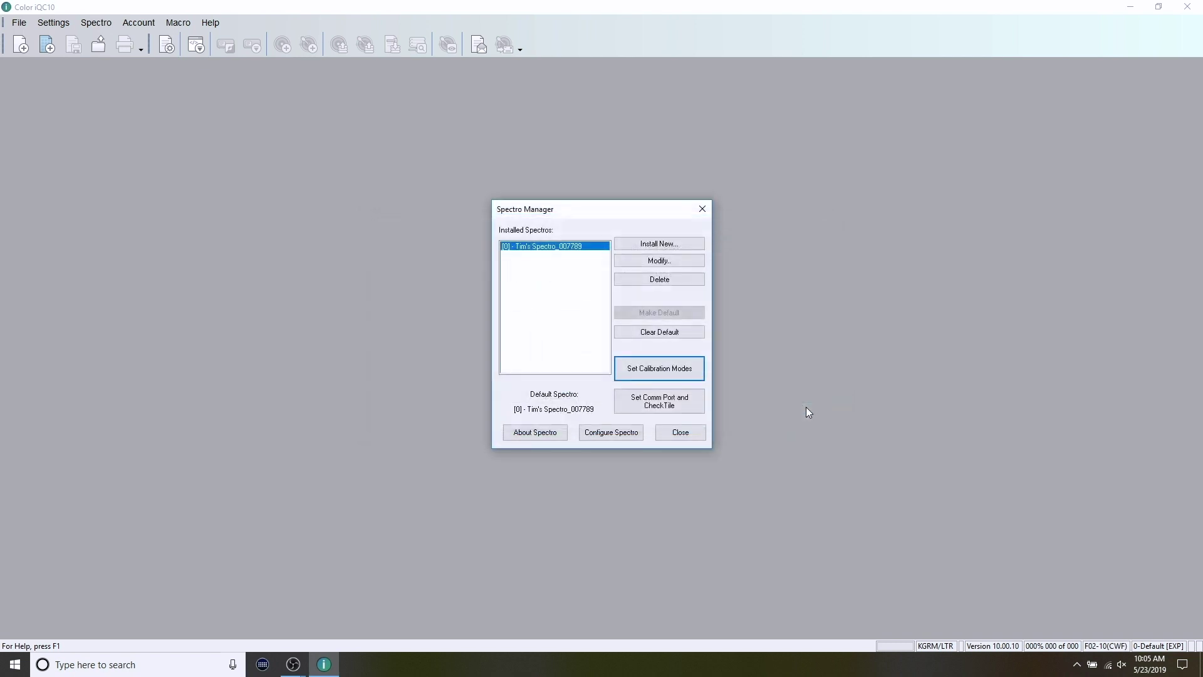
# Close Spectro Manager and create a new empty e-Job, e-Job1.jb5.
pyautogui.click(690, 437)
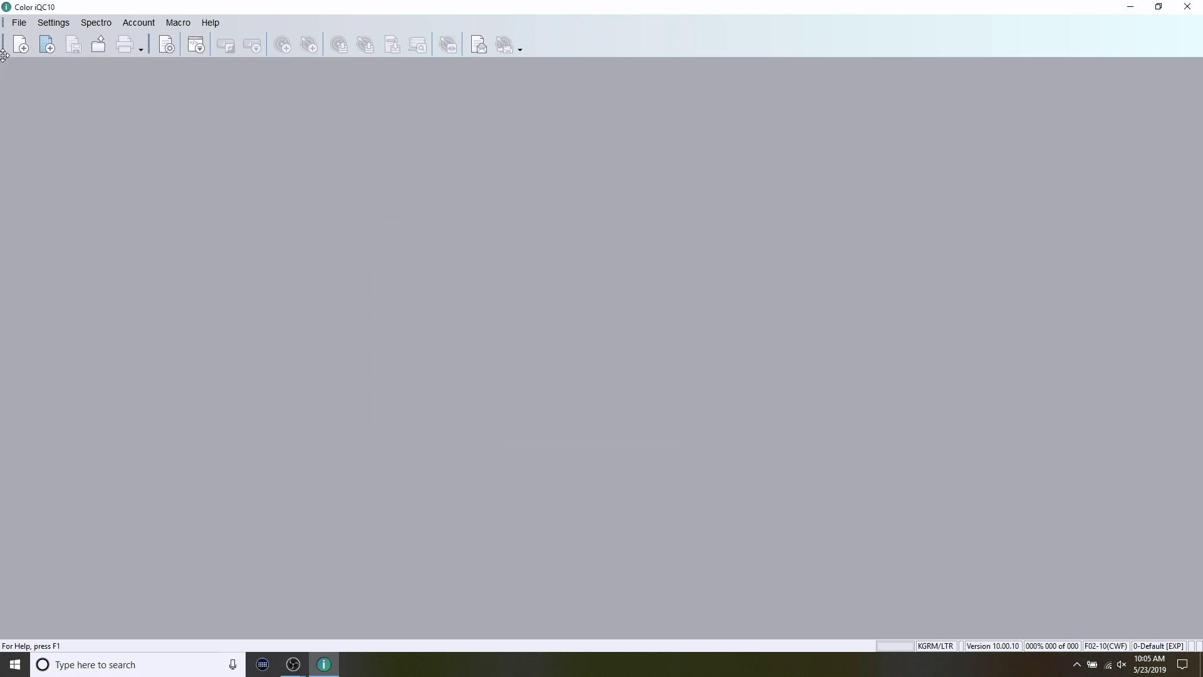
pyautogui.click(20, 45)
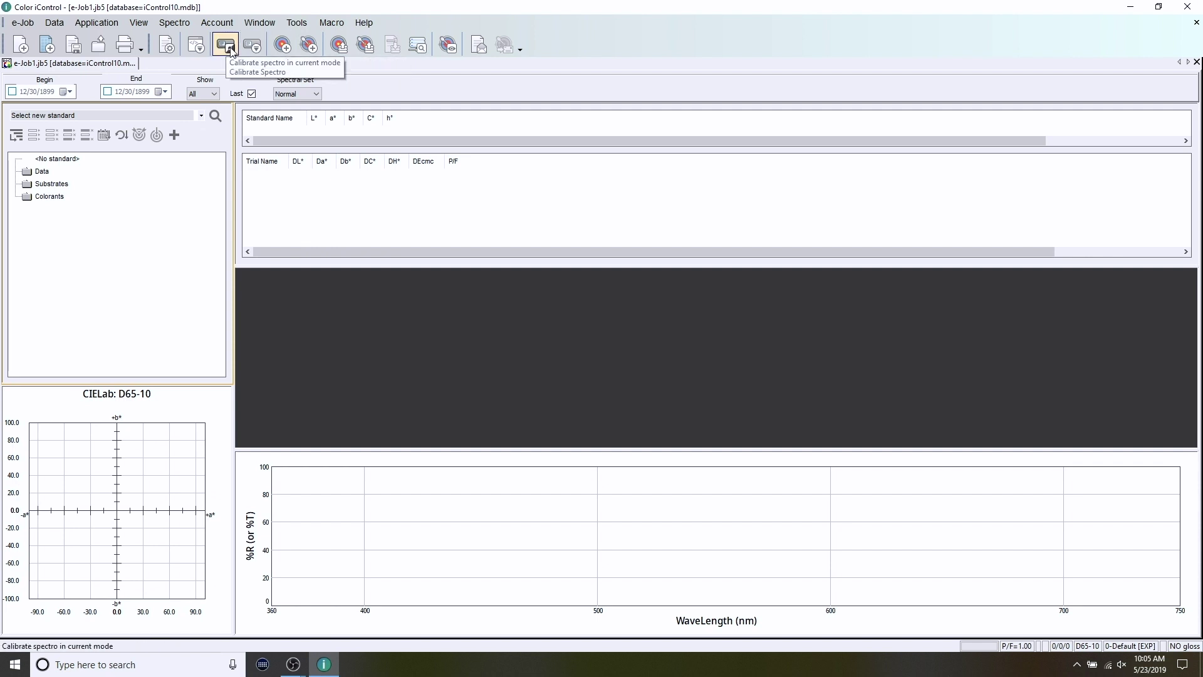
# Calibrate the spectro in 0-Default mode until calibration is reported as completed.
pyautogui.click(231, 50)
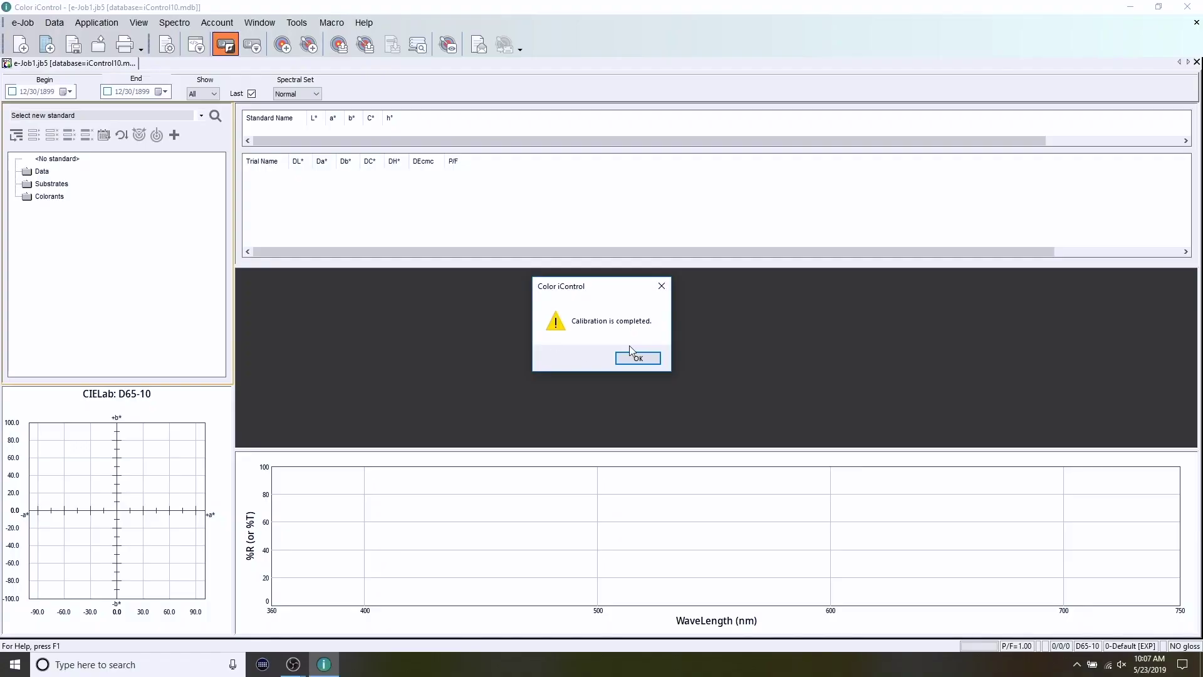
# Dismiss the 'Calibration is completed' message.
pyautogui.click(638, 356)
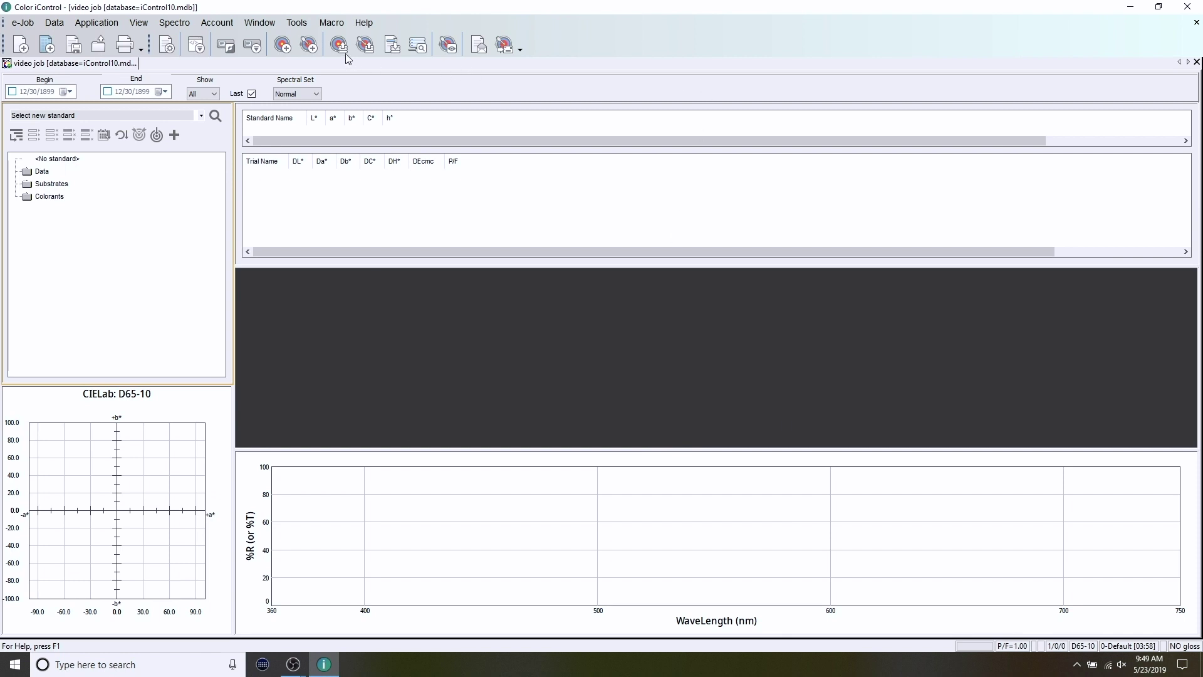
# Measure a new standard named Beige (L* 76.37, a* 8.85, b* 7.52).
pyautogui.click(282, 46)
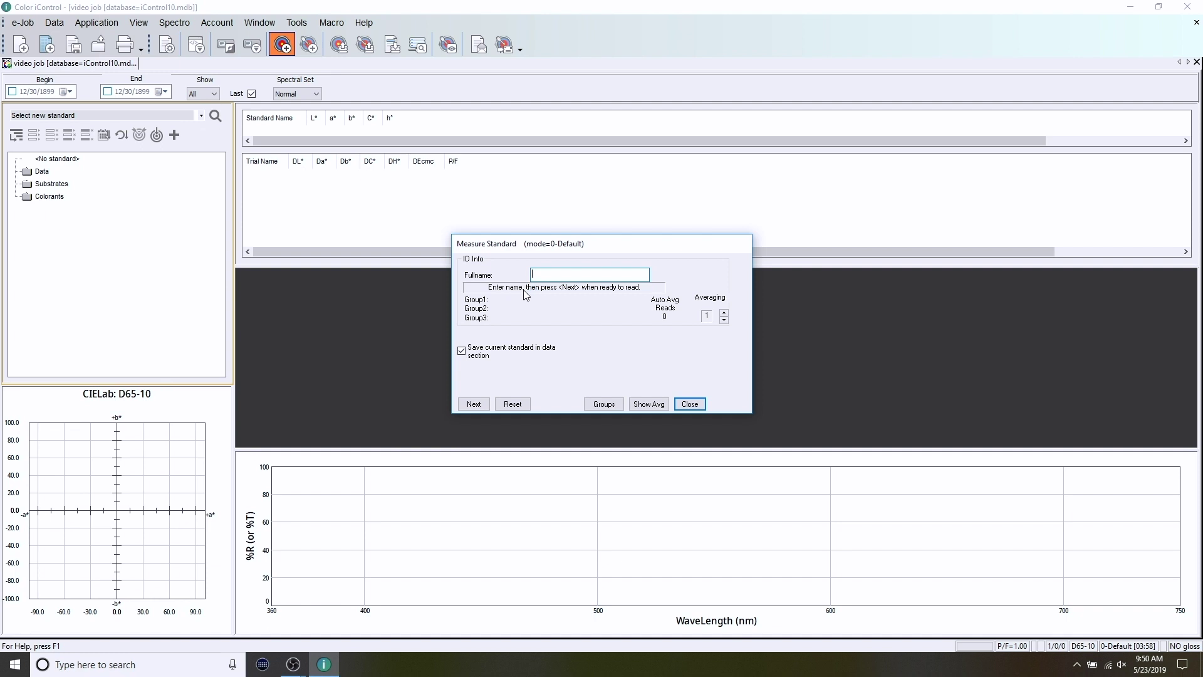
pyautogui.write('eige')
pyautogui.click(474, 404)
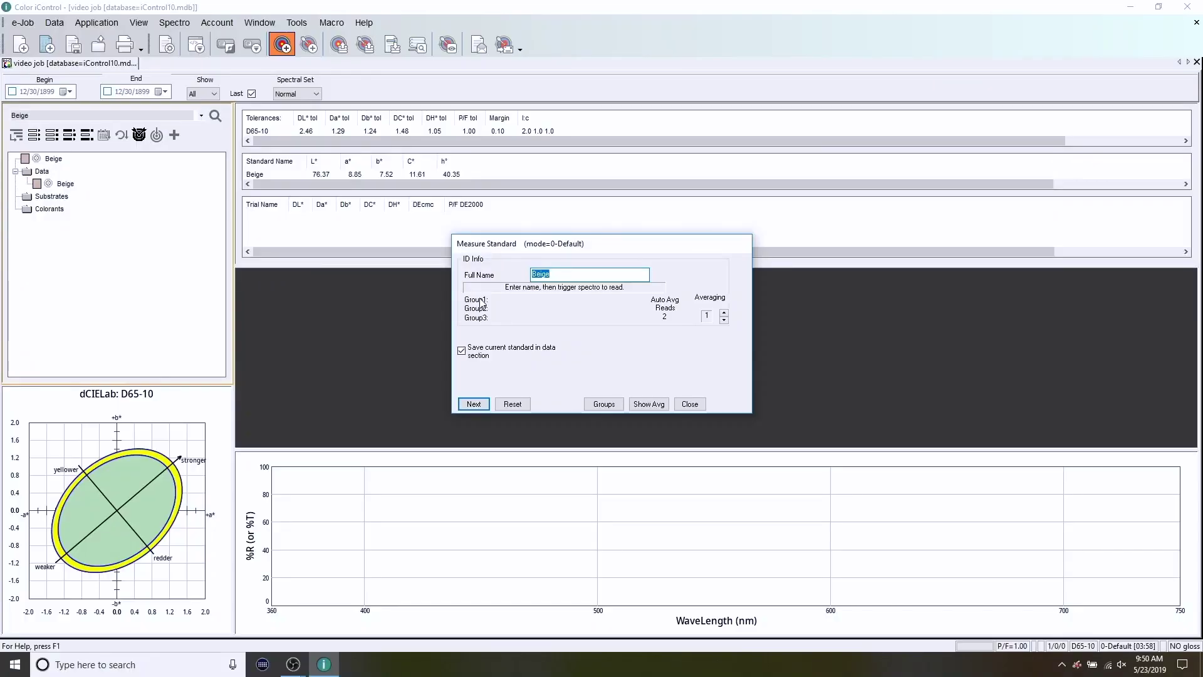
pyautogui.click(690, 403)
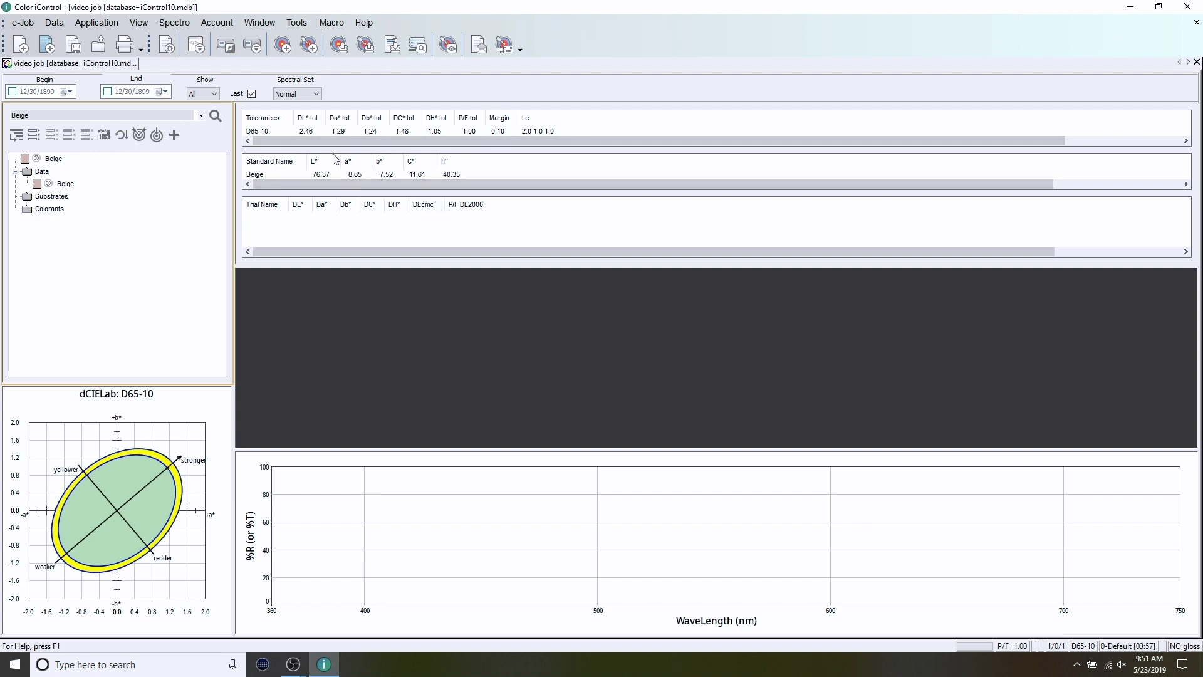
# Measure Trial 1 and Trial 2 against Beige, both passing.
pyautogui.click(310, 47)
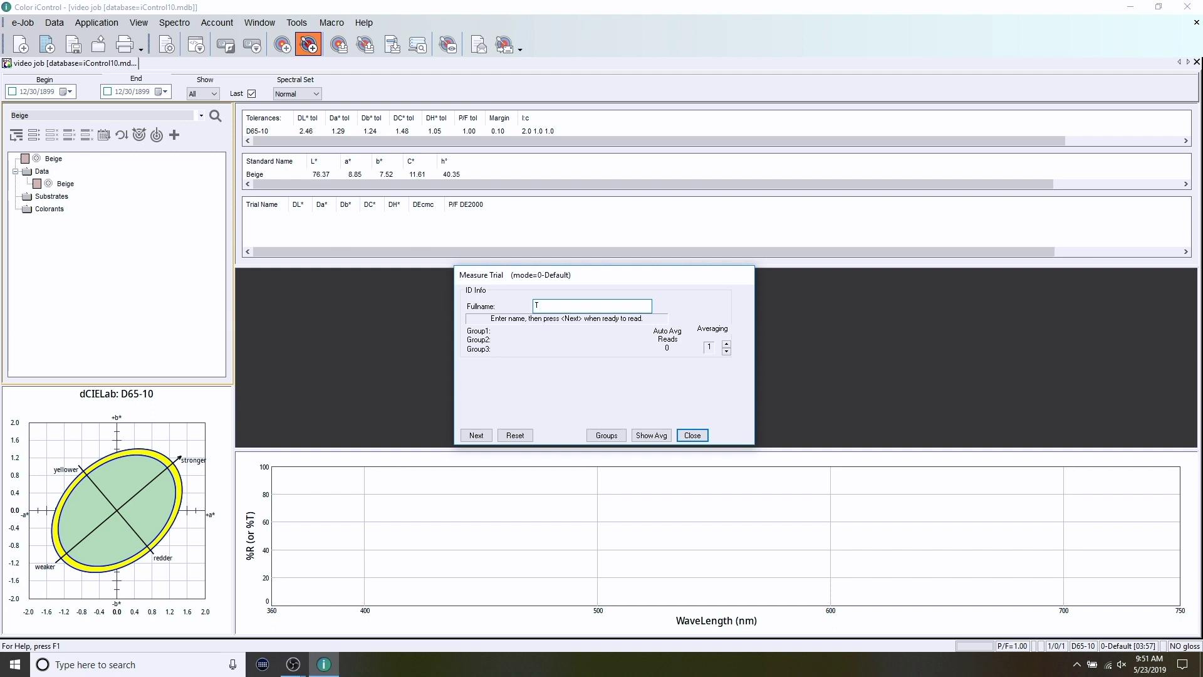
pyautogui.write('1')
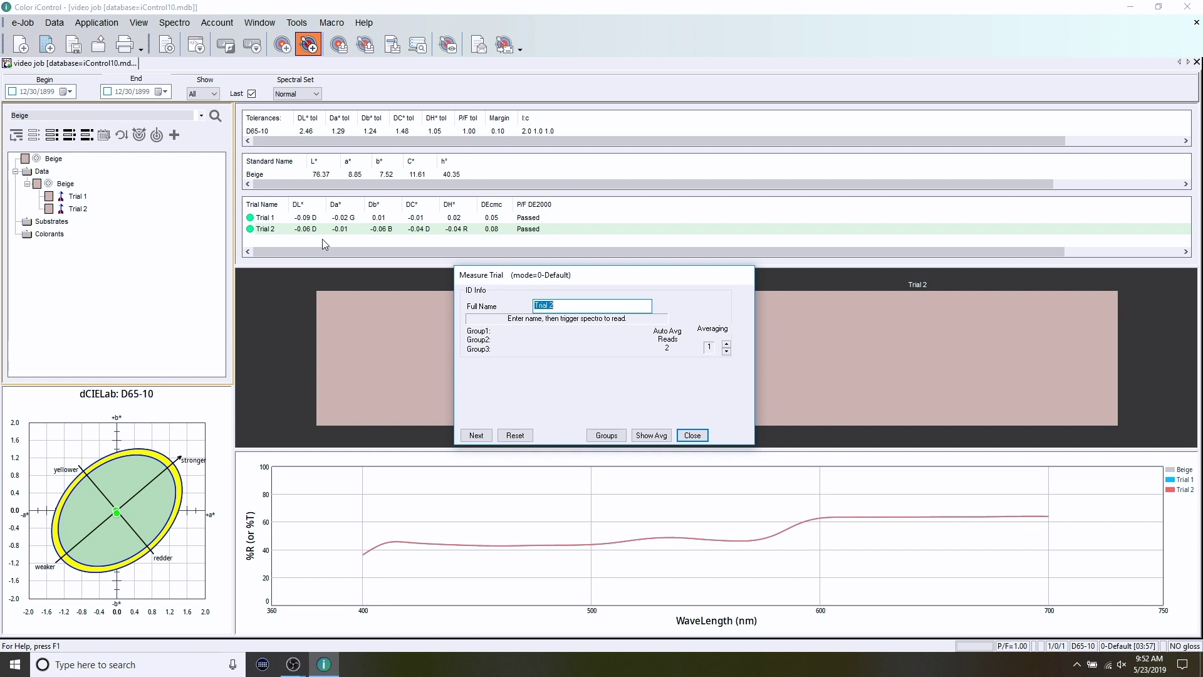
pyautogui.click(698, 443)
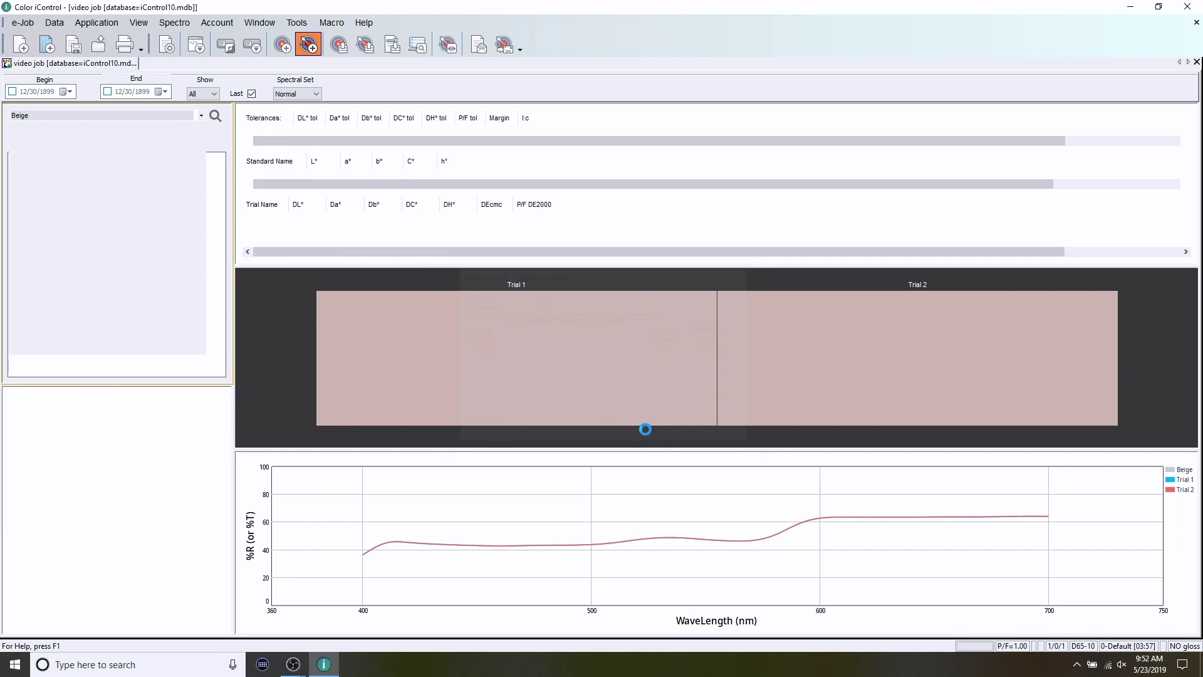
# Begin measuring a second new standard for Green.
pyautogui.click(283, 45)
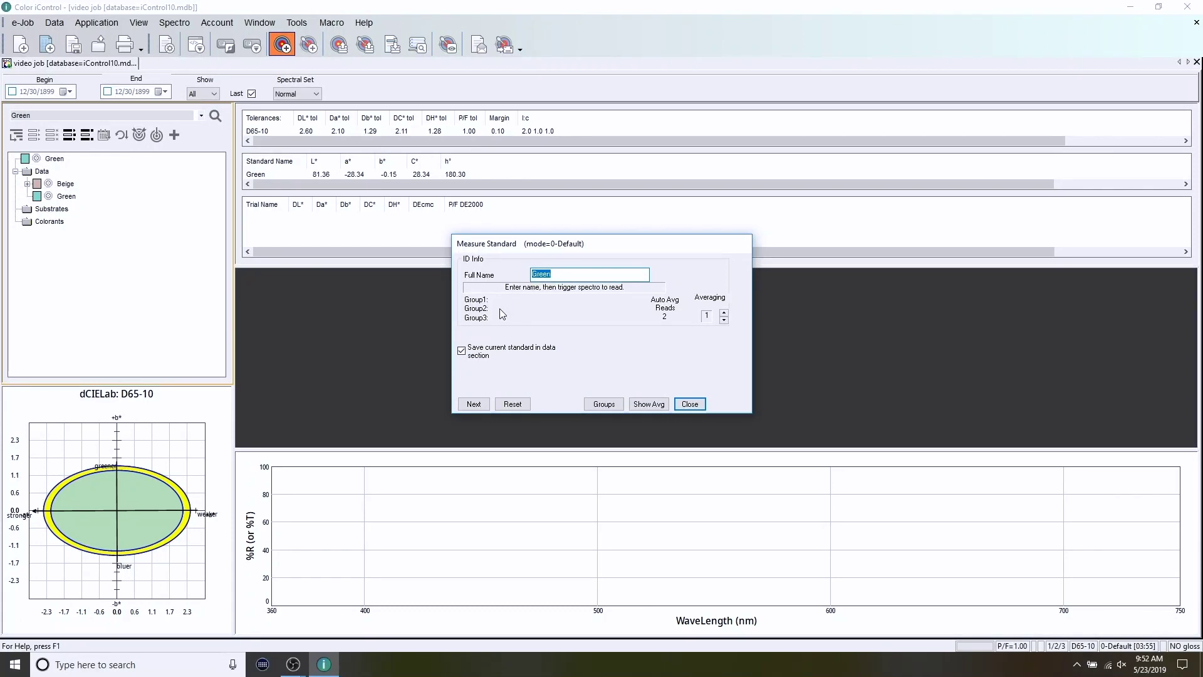
# Finish the Green standard, expand Beige's trials, and start measuring a trial against Green.
pyautogui.click(691, 405)
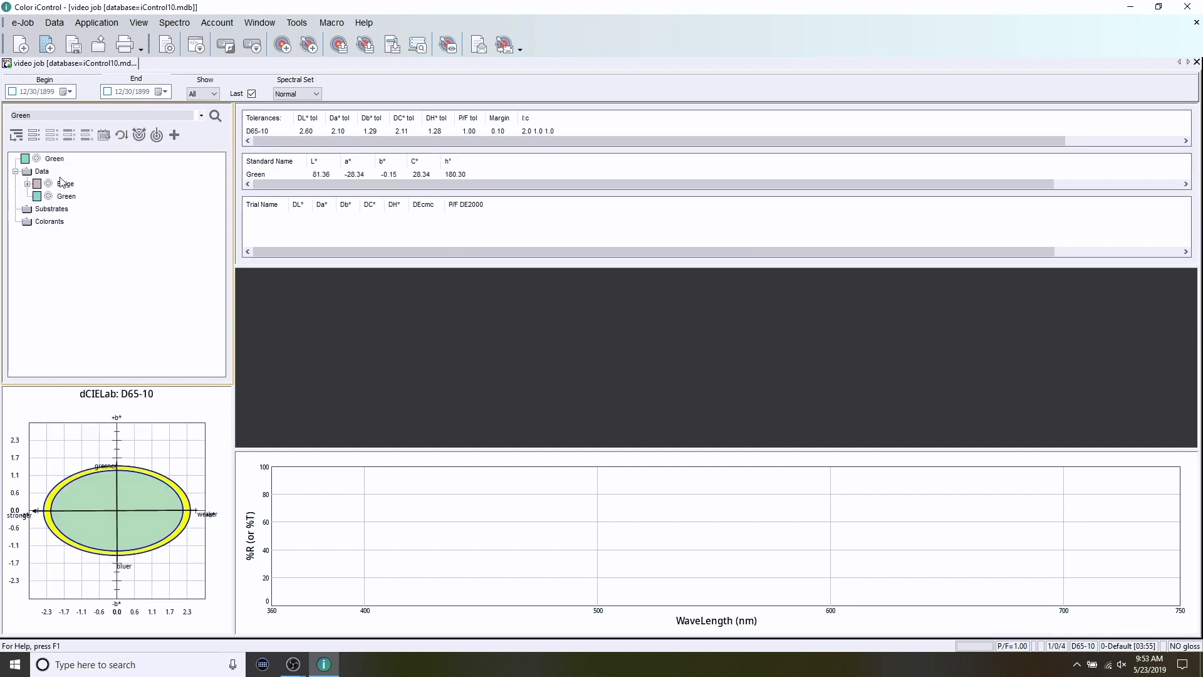
pyautogui.click(28, 185)
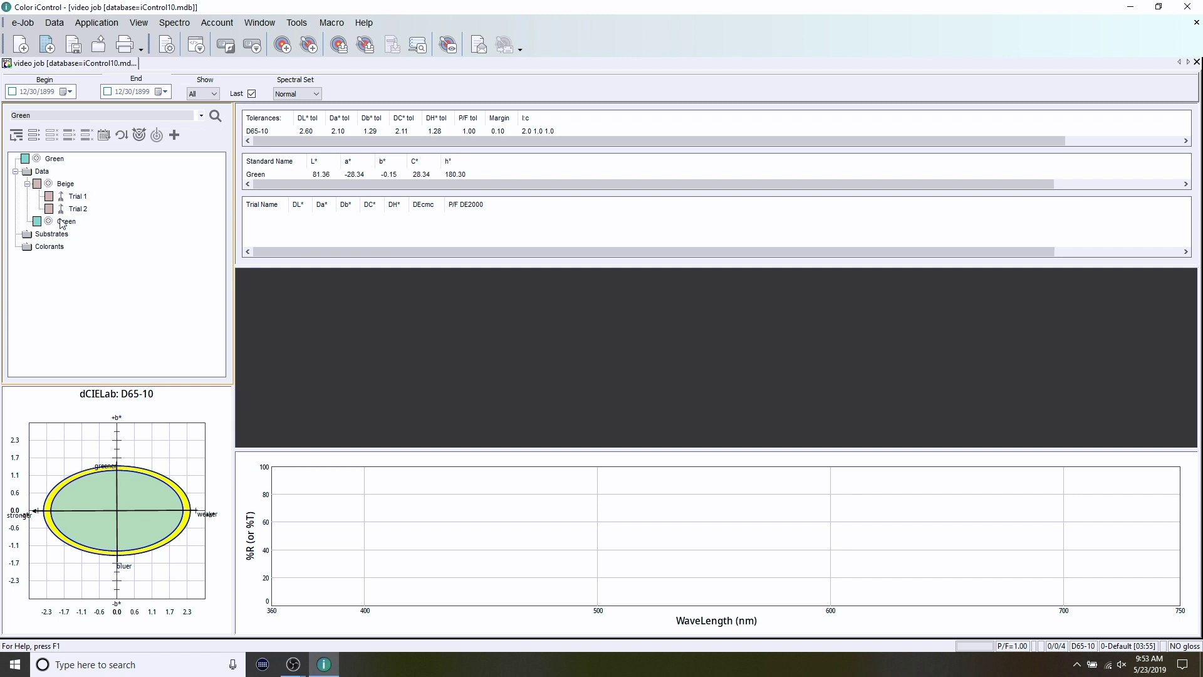
pyautogui.click(318, 44)
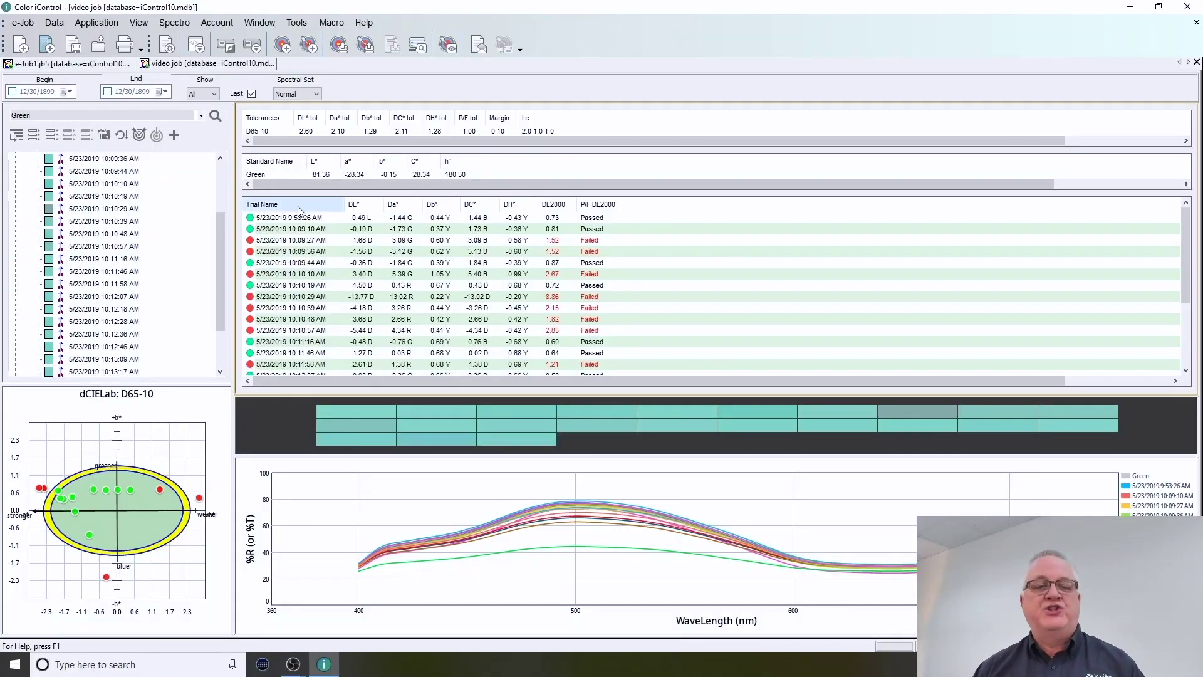
pyautogui.moveTo(224, 232); pyautogui.dragTo(216, 163)
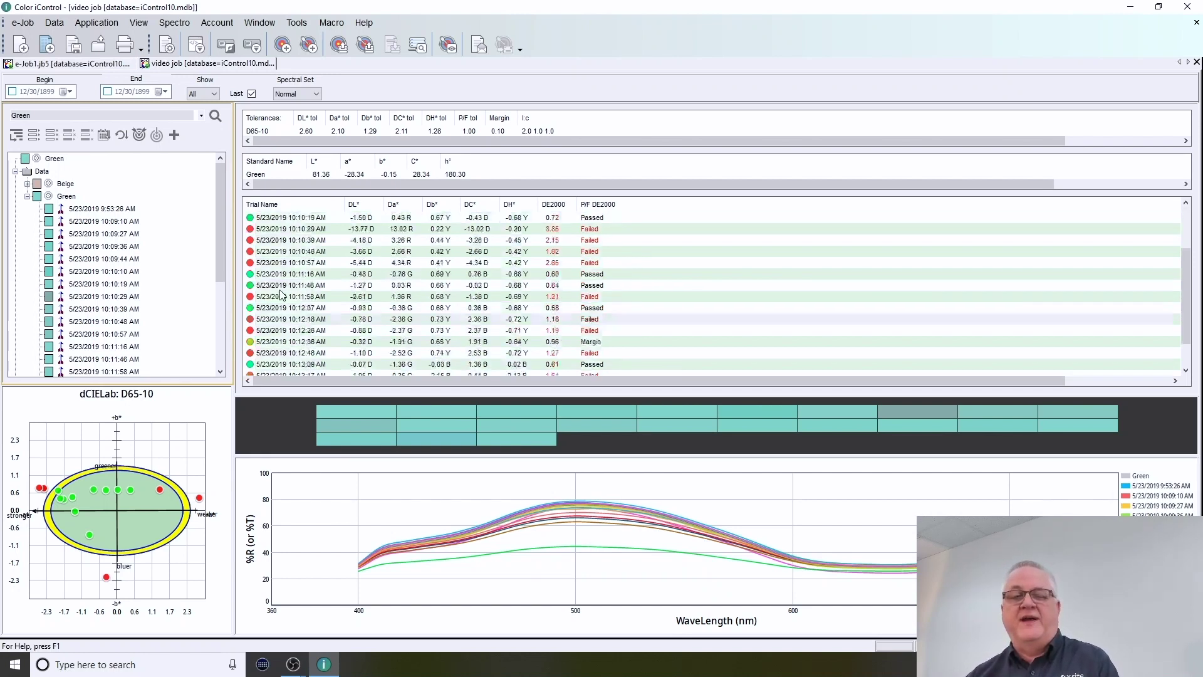
pyautogui.scroll(-3, 279, 295)
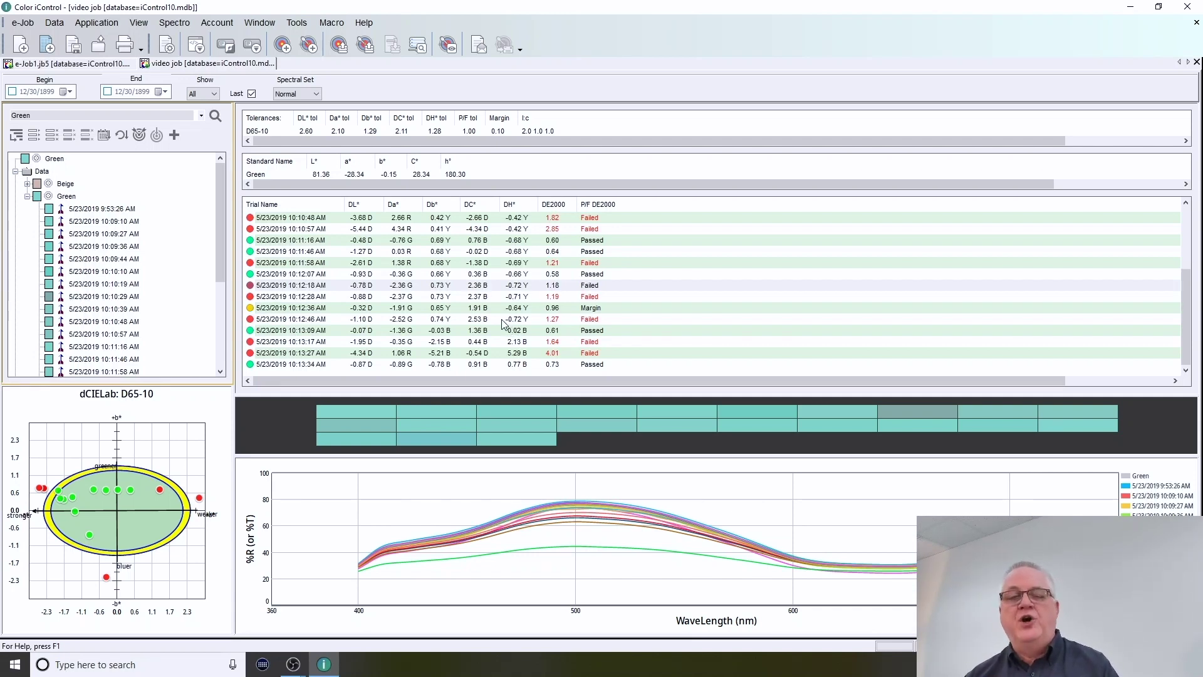
pyautogui.scroll(3, 505, 323)
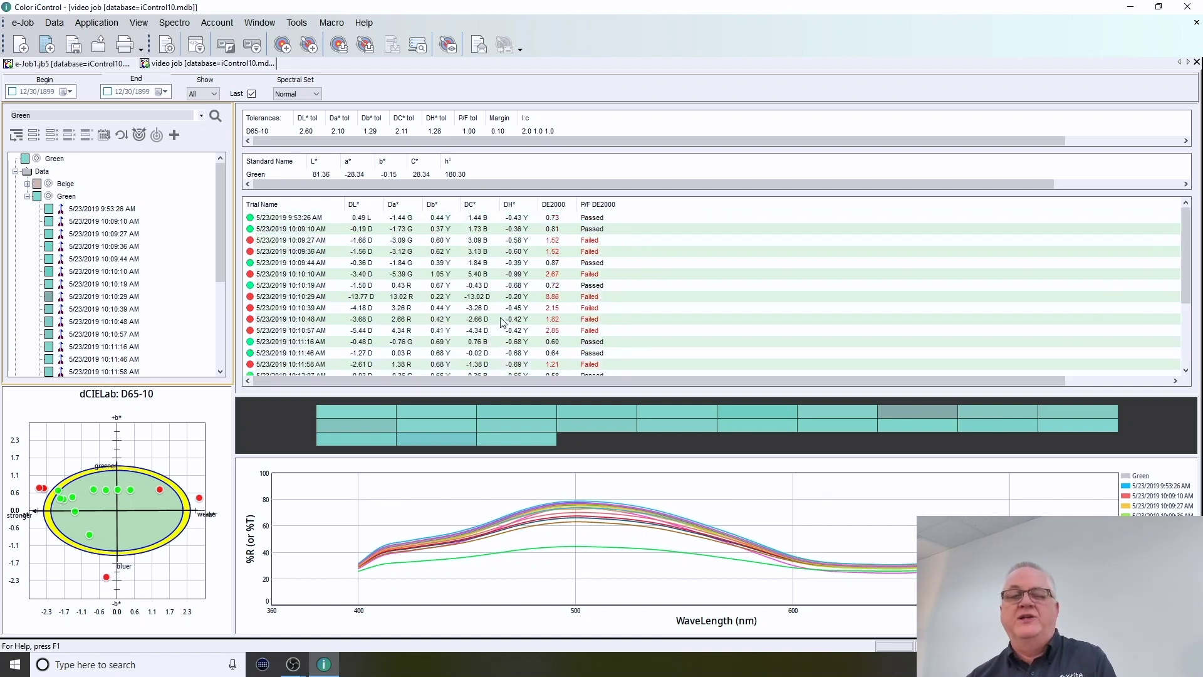
pyautogui.click(164, 48)
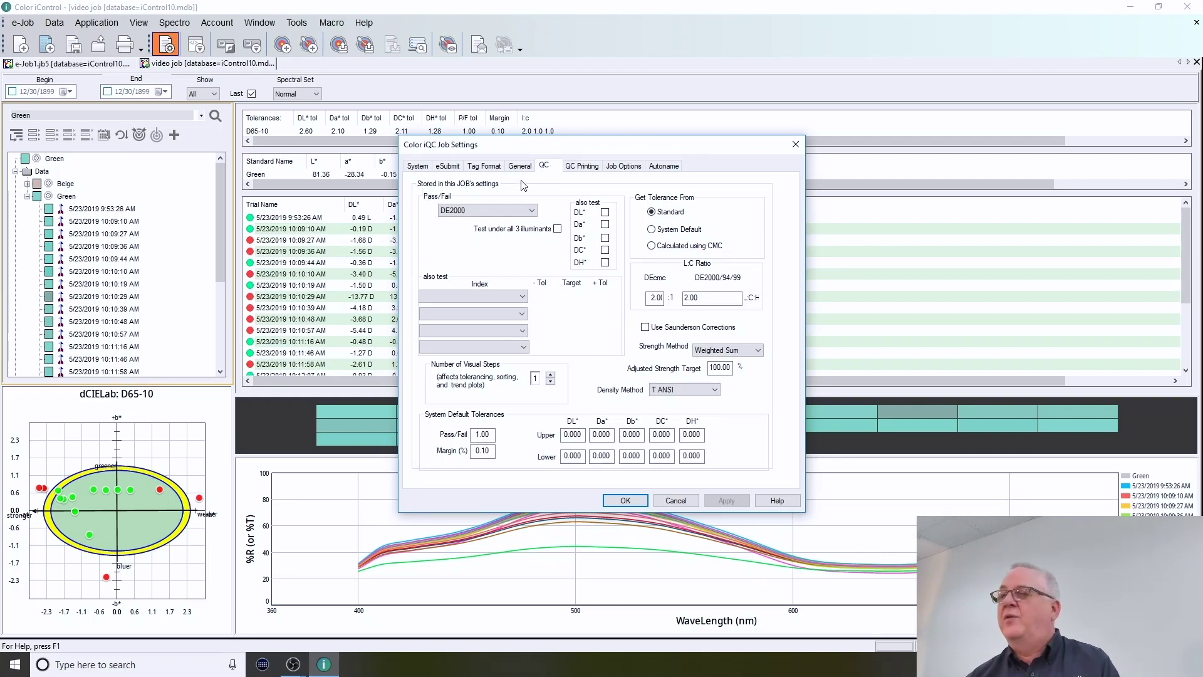
# Keep DE2000 as the pass/fail formula and select the 1.00 tolerance value for editing.
pyautogui.click(532, 211)
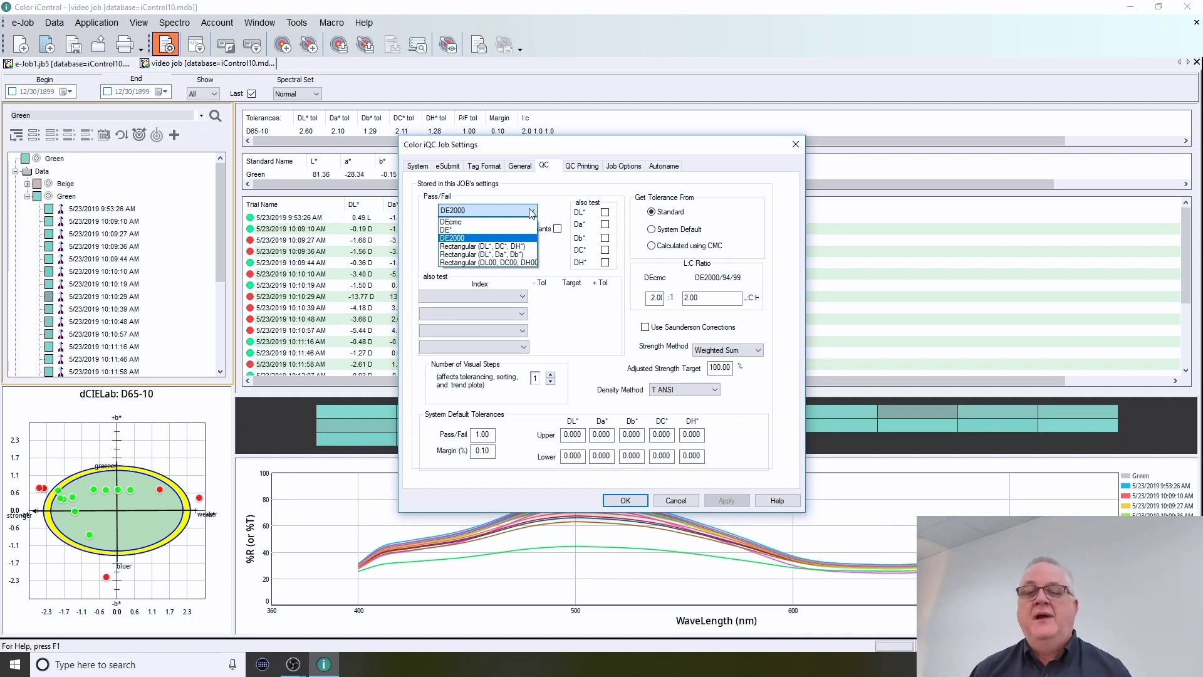
pyautogui.click(533, 213)
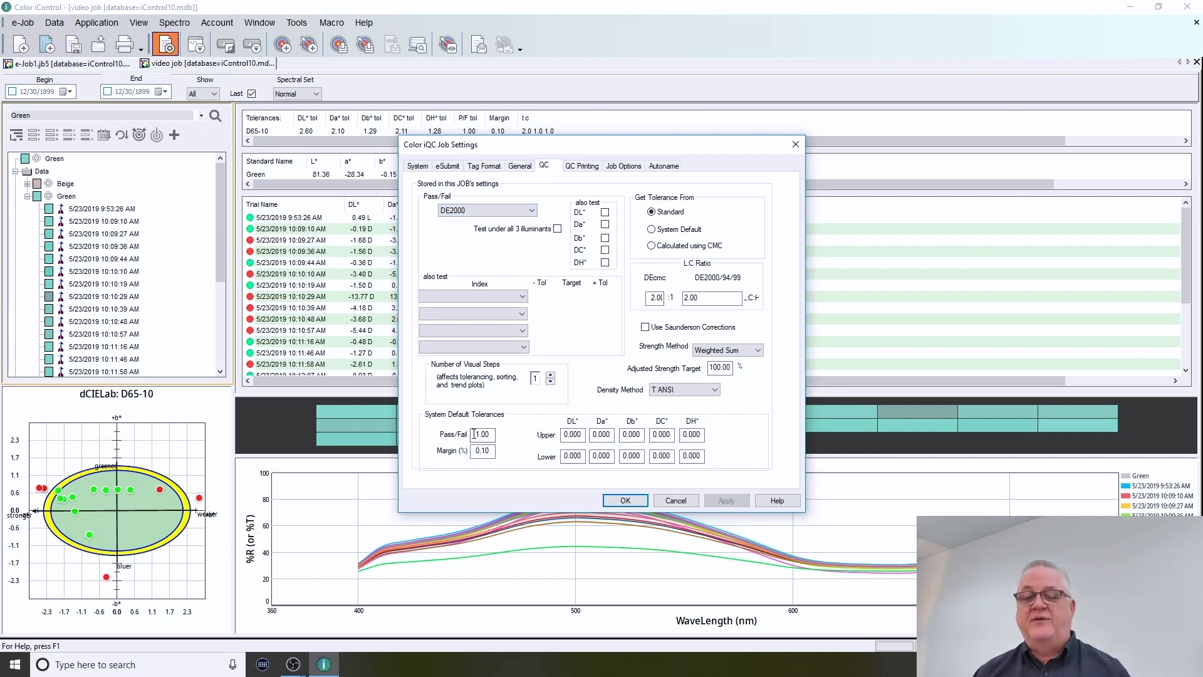
pyautogui.doubleClick(474, 434)
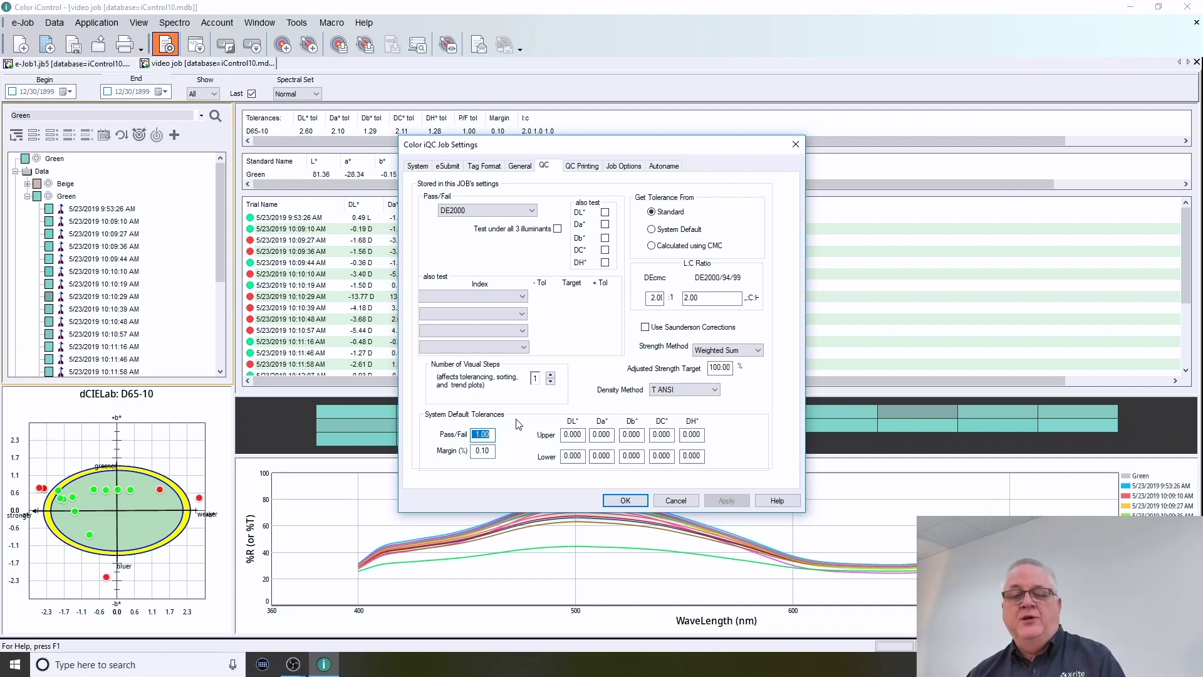
pyautogui.press('Tab')
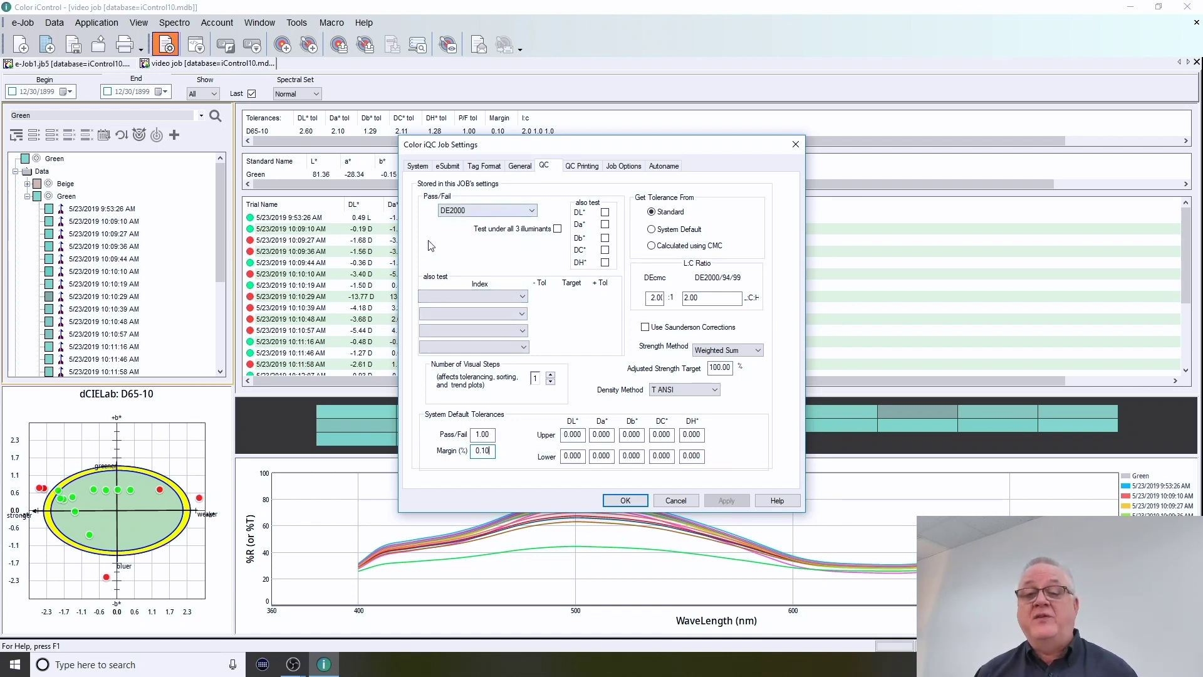
# View the job's general settings, then confirm and close the Job Settings dialog.
pyautogui.click(524, 170)
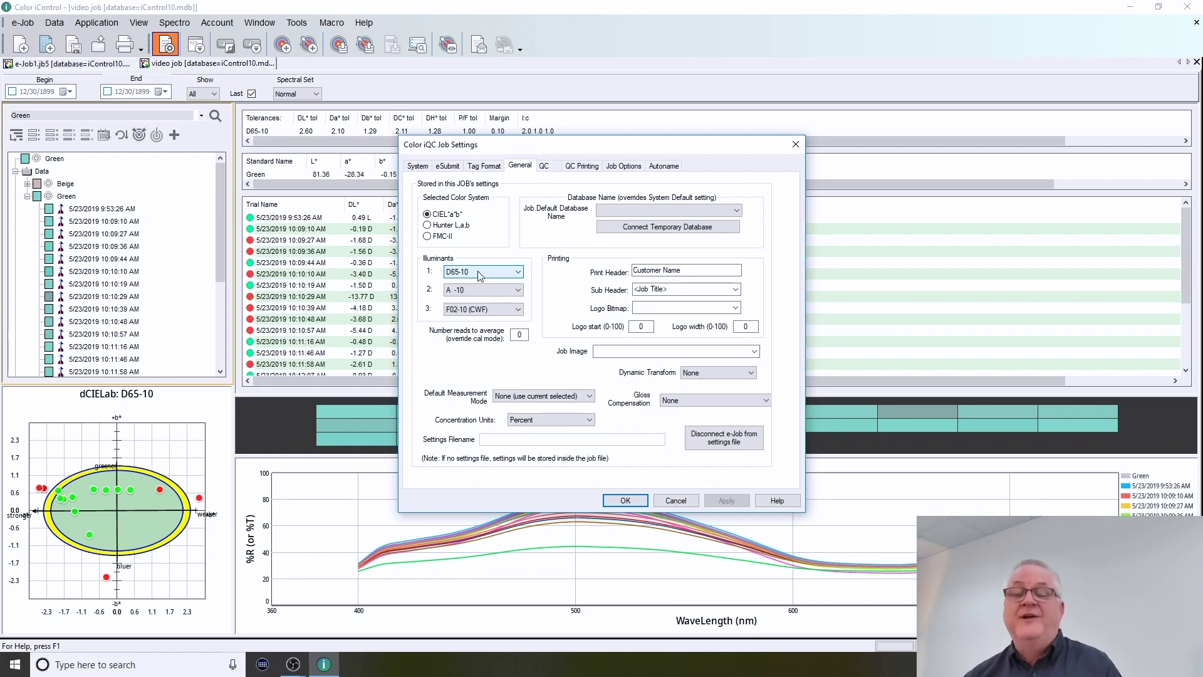
pyautogui.click(629, 500)
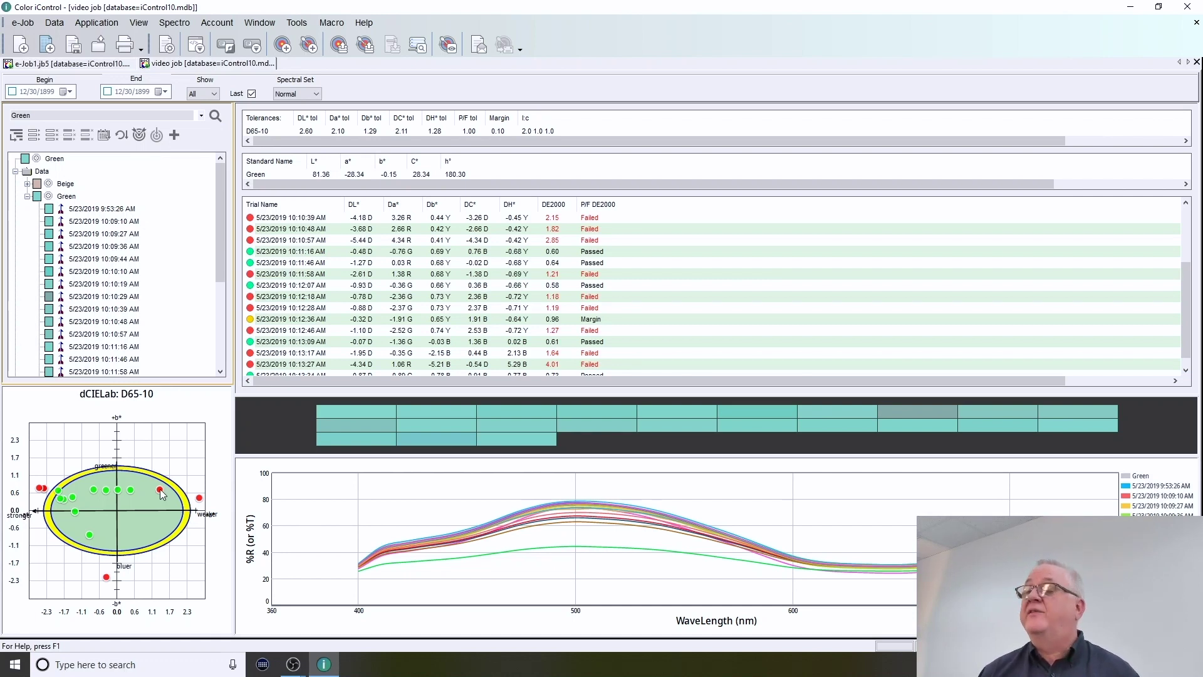
# Select failing trial 10:11:58 AM on the dCIELab plot and bring up the plot's options menu.
pyautogui.click(160, 489)
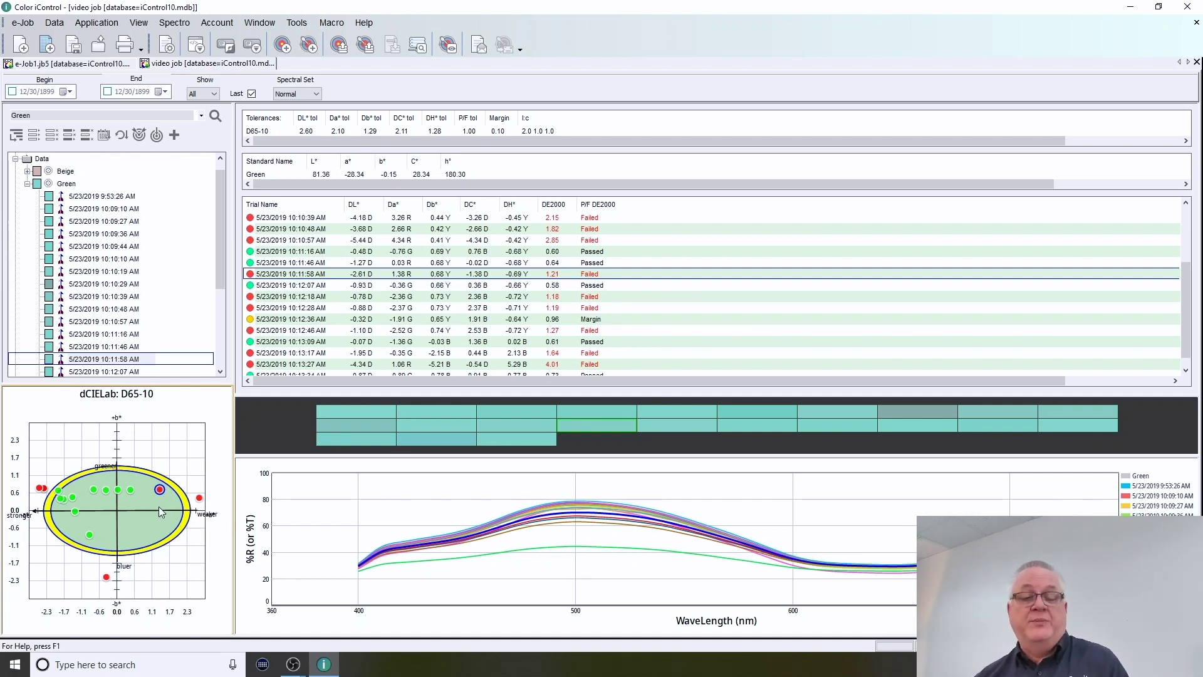
pyautogui.rightClick(168, 456)
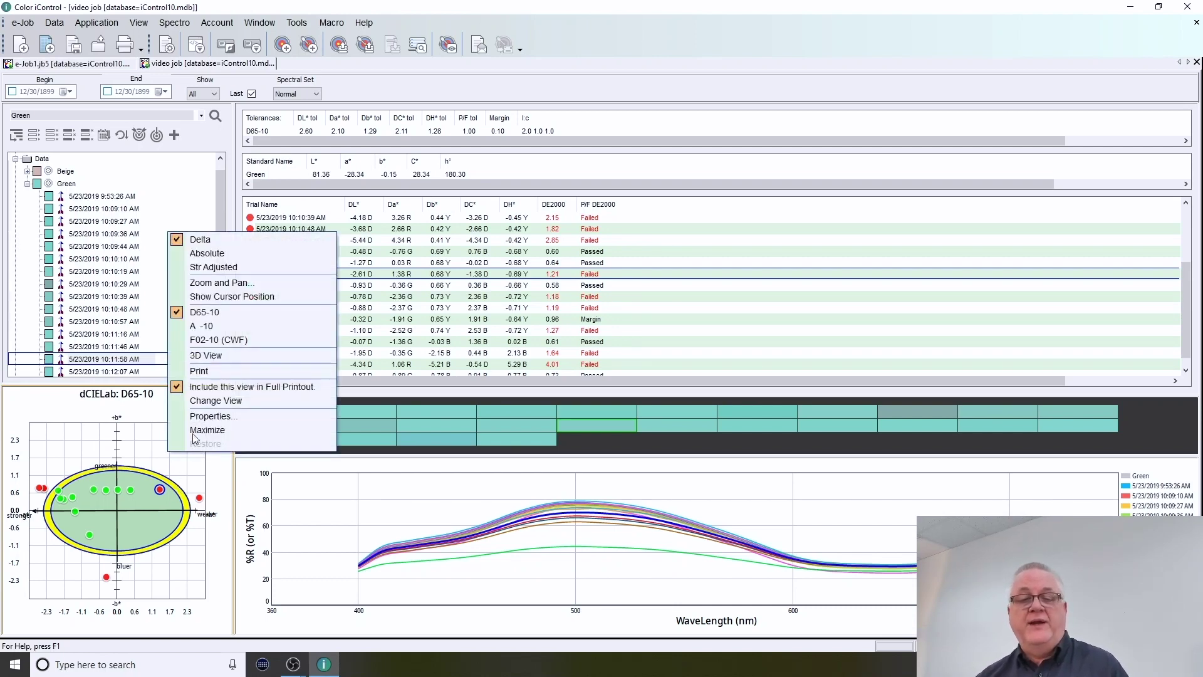
# Maximize the dCIELab D65-10 plot and switch it to 3D View.
pyautogui.click(233, 430)
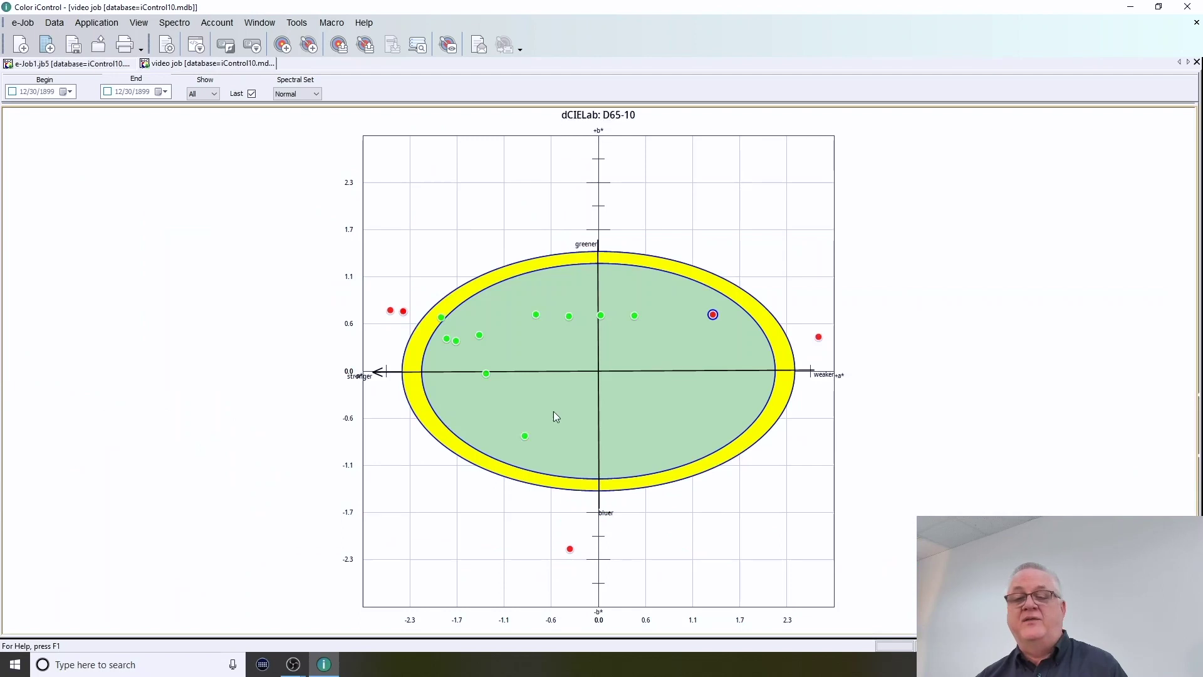
pyautogui.rightClick(655, 344)
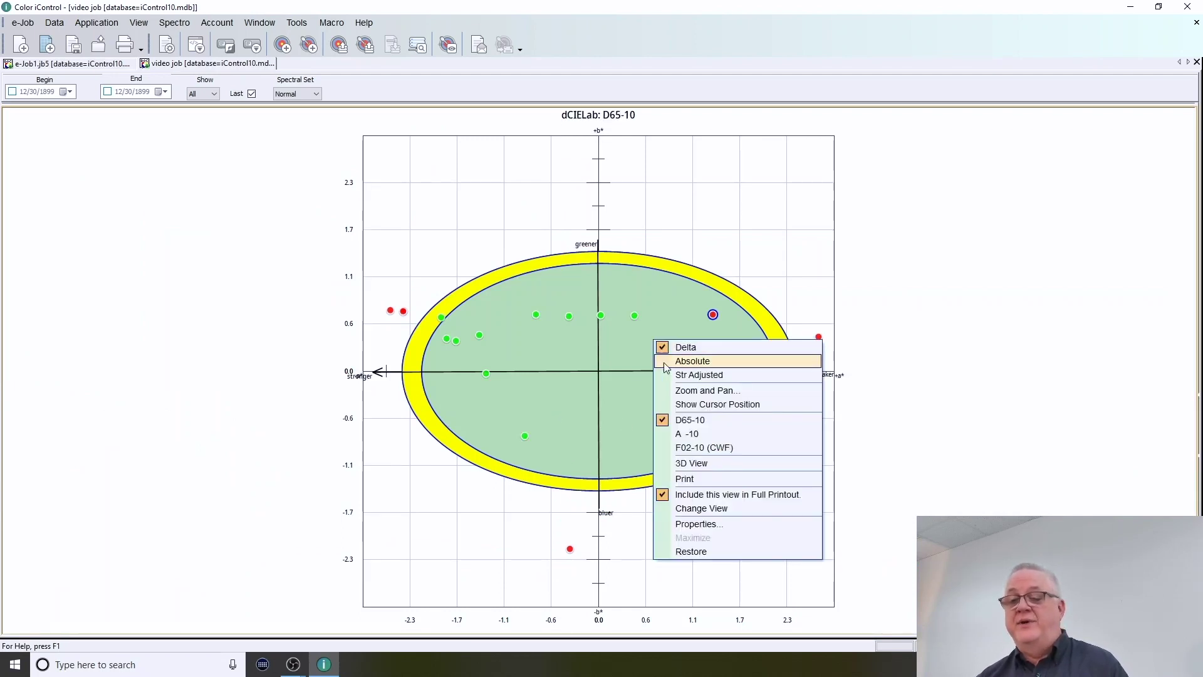
pyautogui.click(706, 465)
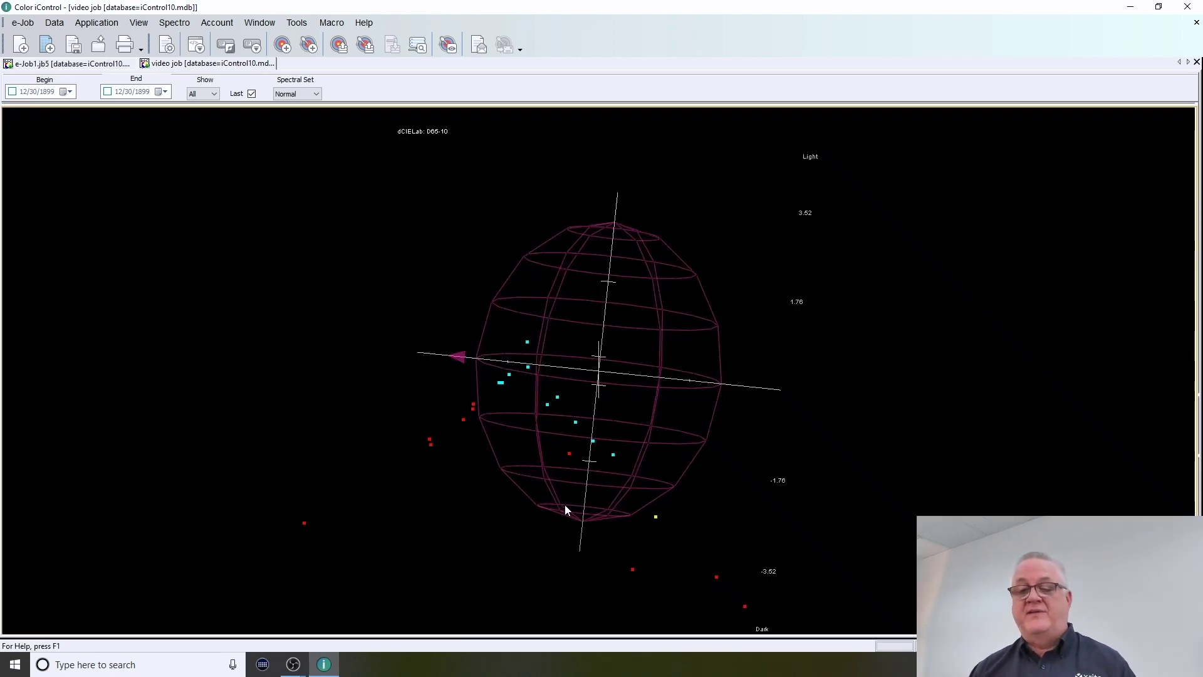
# Rotate the 3-D tolerance ellipsoid to inspect the trial points from several sides.
pyautogui.moveTo(550, 455); pyautogui.dragTo(808, 126)
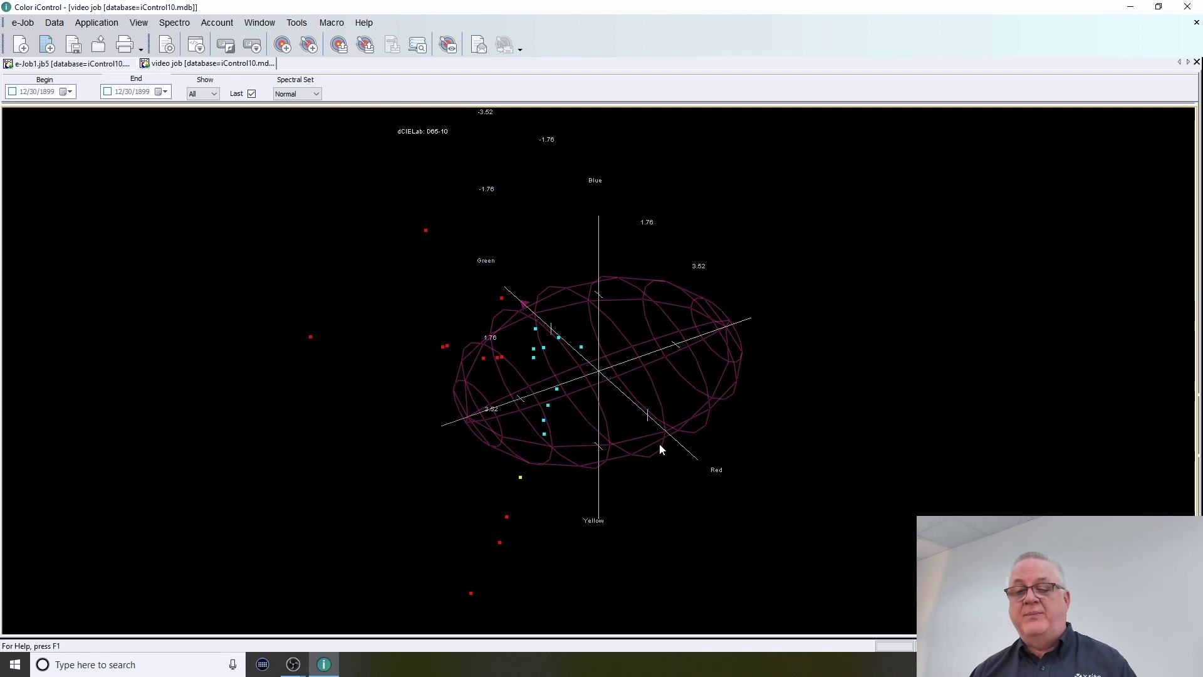
pyautogui.moveTo(660, 444); pyautogui.dragTo(744, 530)
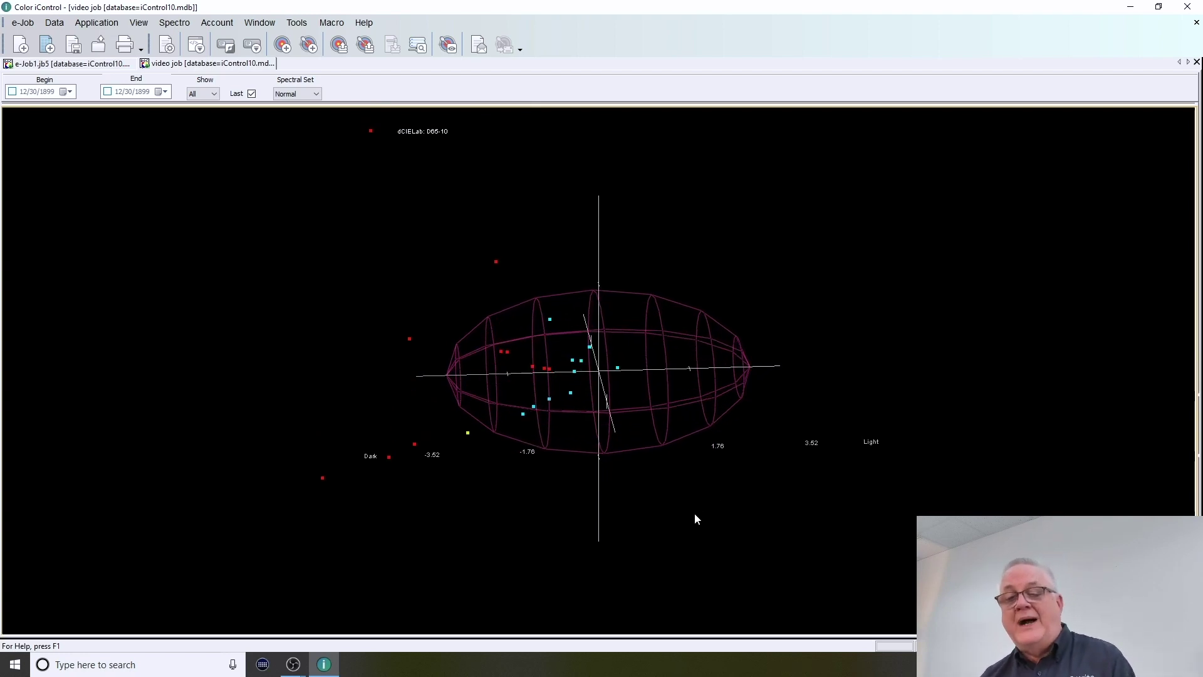
pyautogui.moveTo(693, 519); pyautogui.dragTo(373, 594)
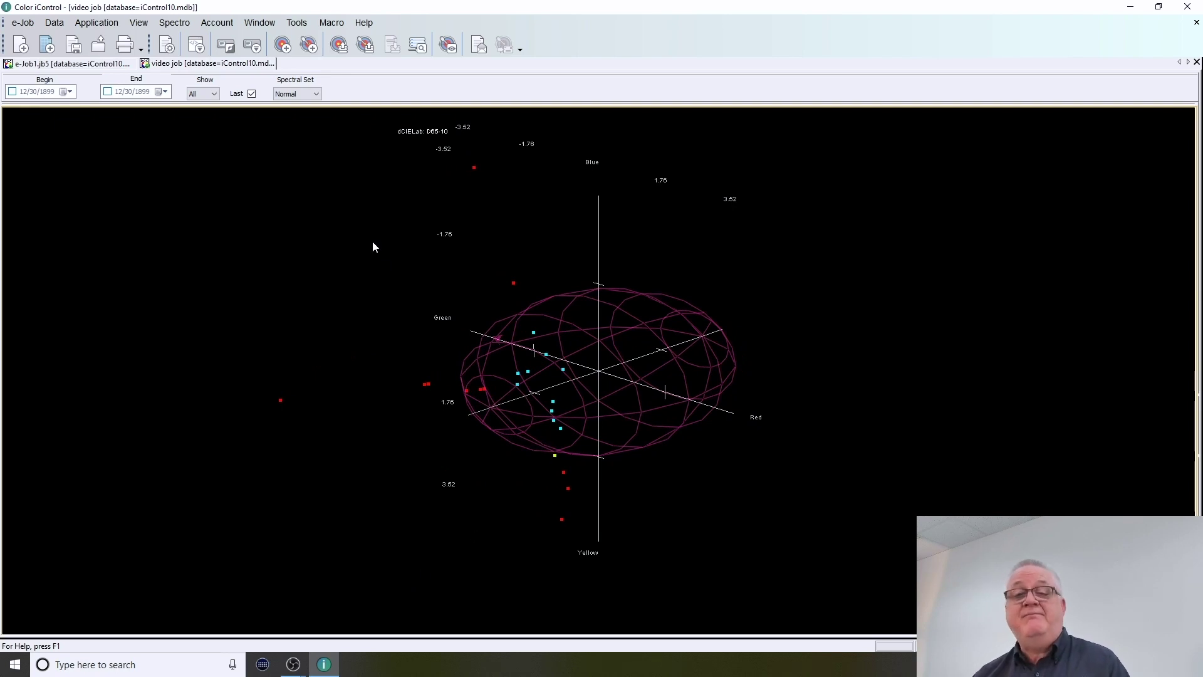
pyautogui.rightClick(331, 199)
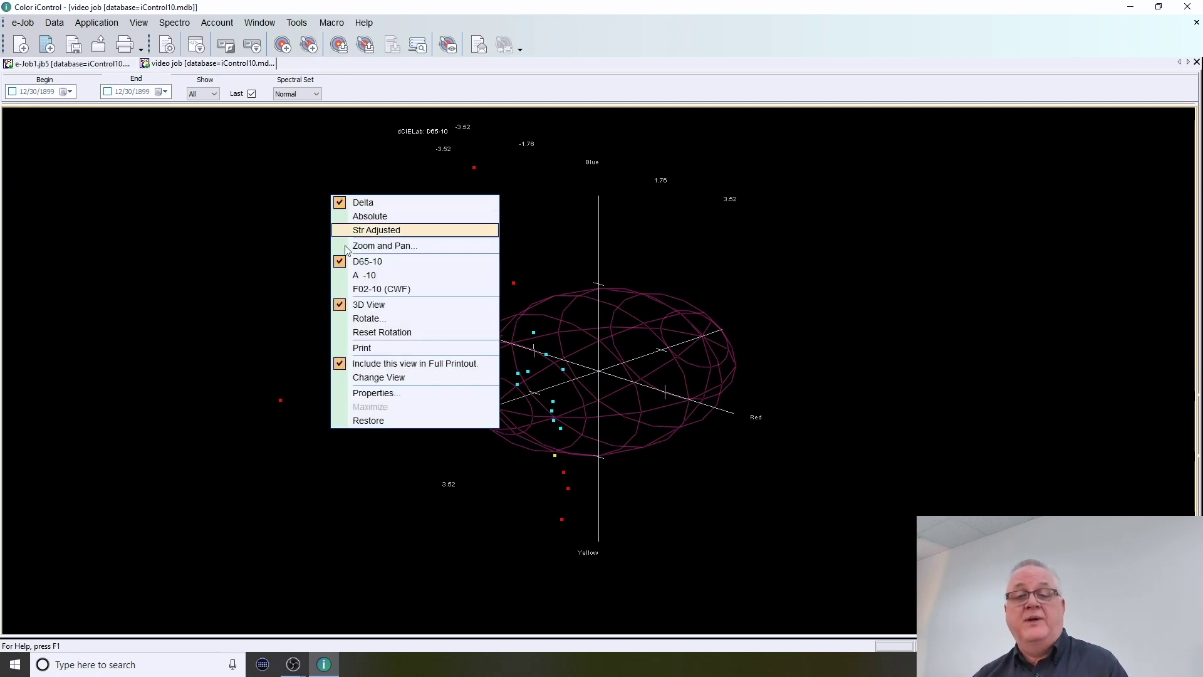
# Turn off 3D View and restore the 2-D plot to its panel beside the trial table.
pyautogui.click(373, 307)
pyautogui.rightClick(408, 251)
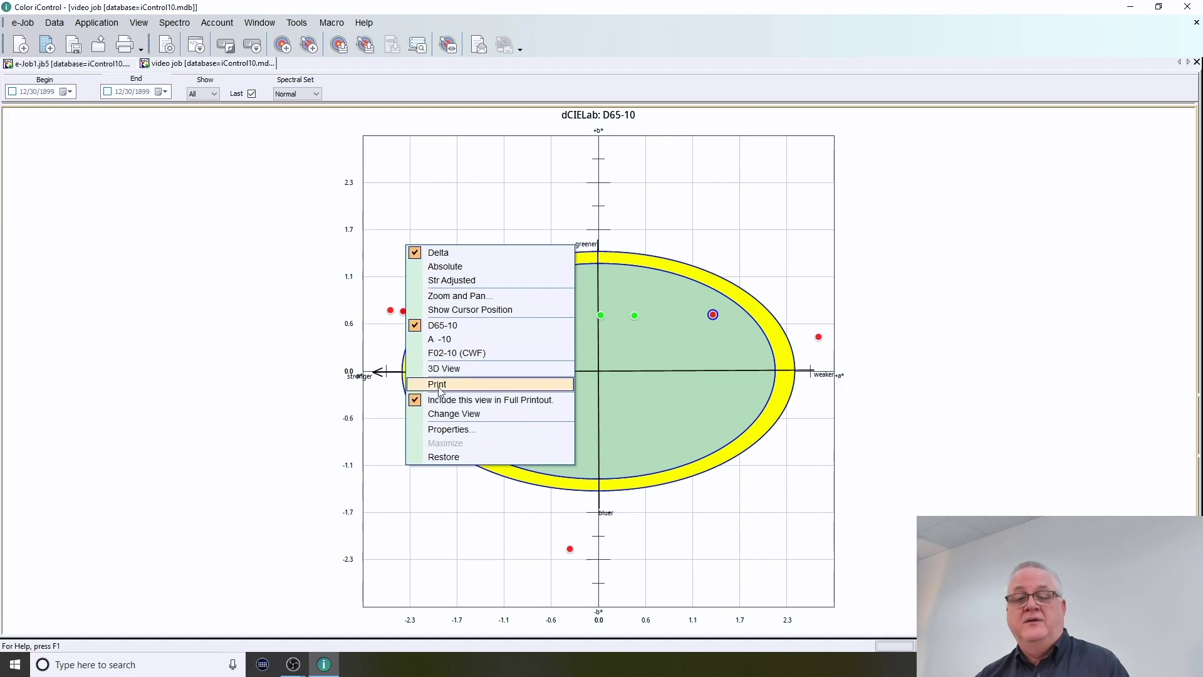
pyautogui.click(444, 457)
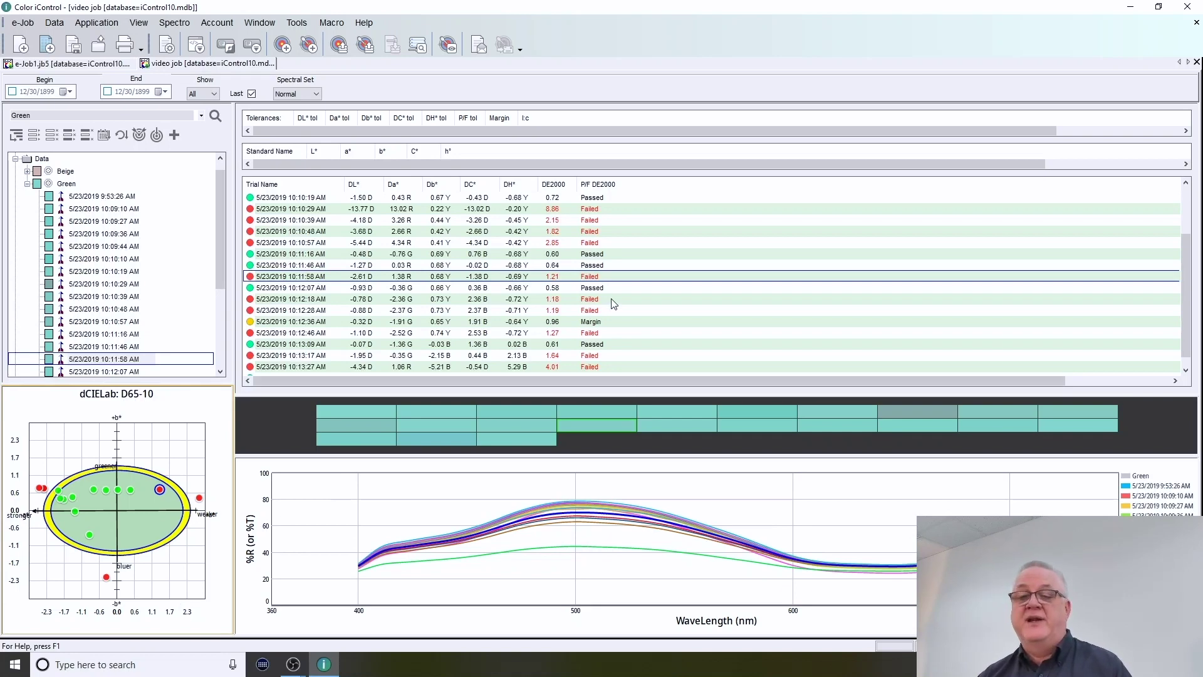
# Select near-fail trials 10:12:18 AM and 10:12:28 AM (DE2000 1.18 and 1.19), then open QC settings.
pyautogui.click(314, 302)
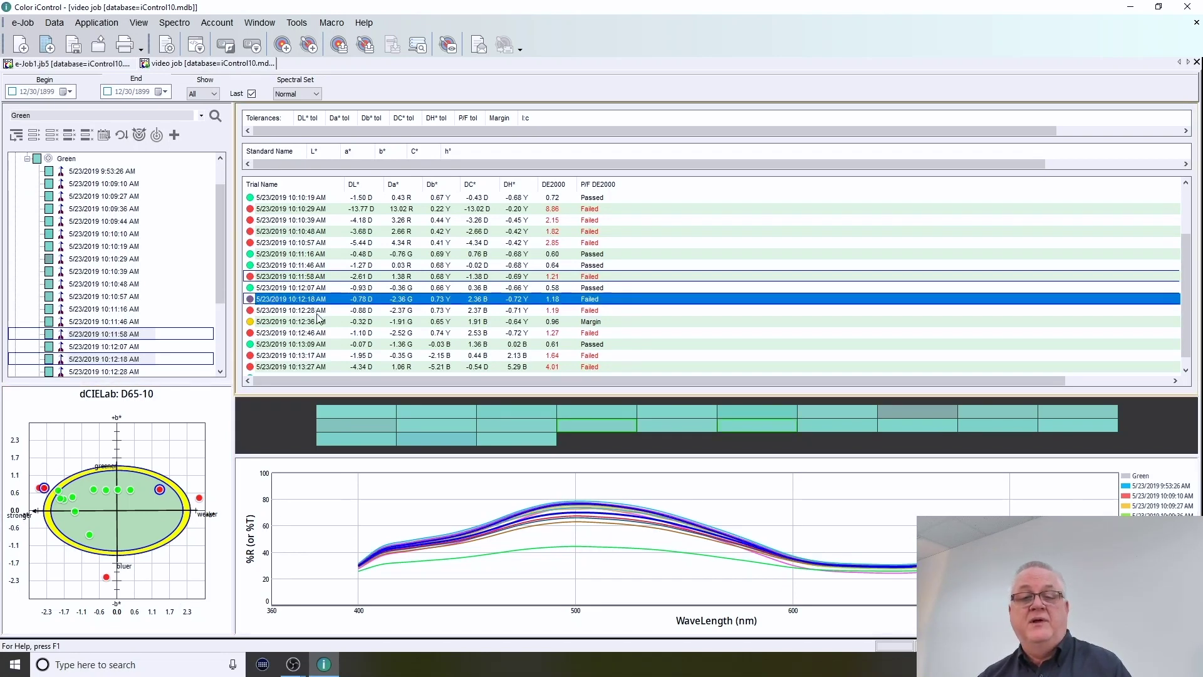
pyautogui.click(317, 313)
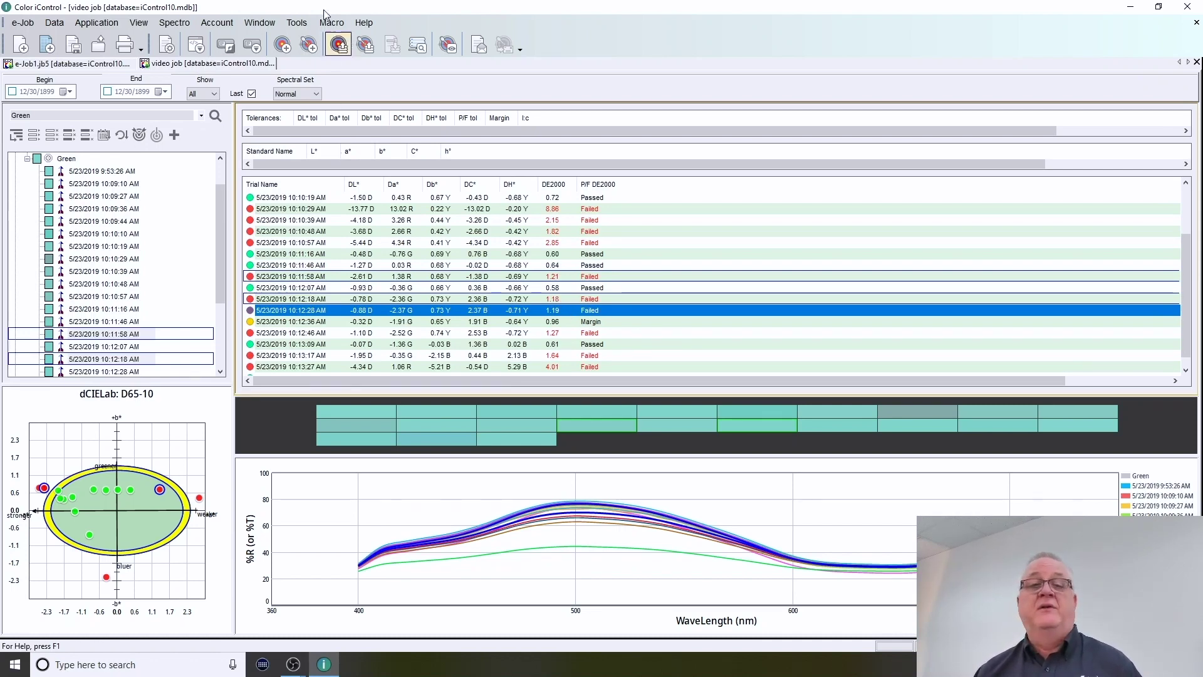
pyautogui.click(167, 45)
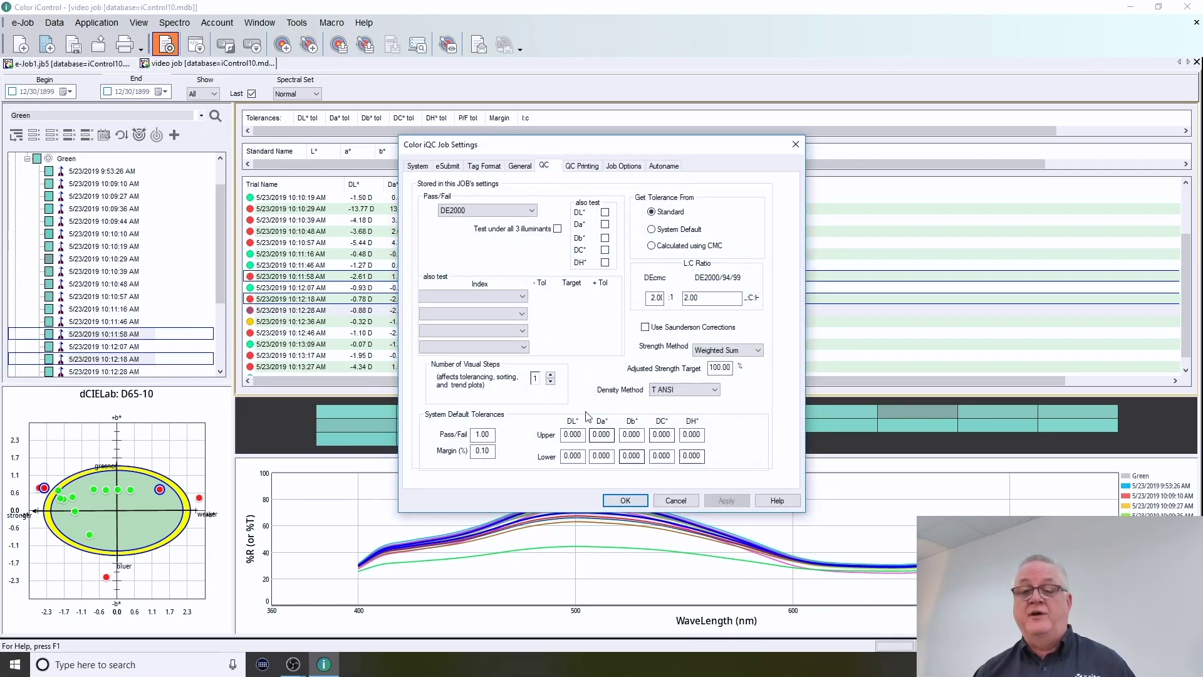
# Change the DE2000 pass/fail tolerance to 1.20, apply it and confirm the settings.
pyautogui.doubleClick(484, 434)
pyautogui.write('20')
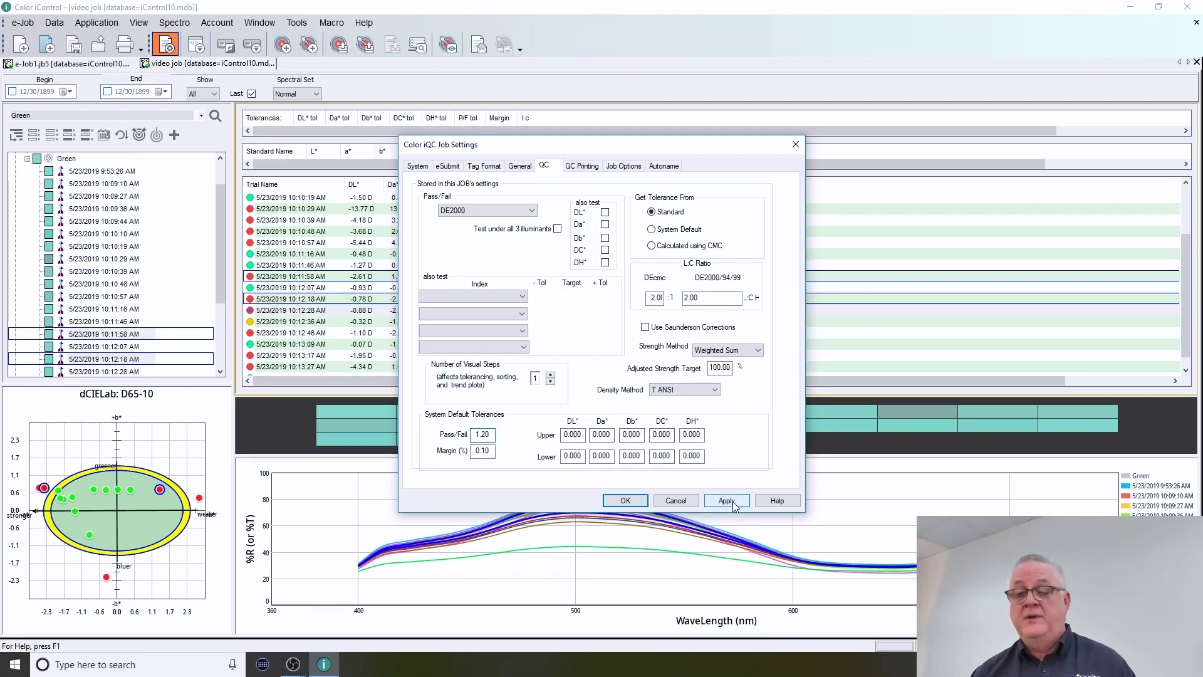
pyautogui.click(729, 501)
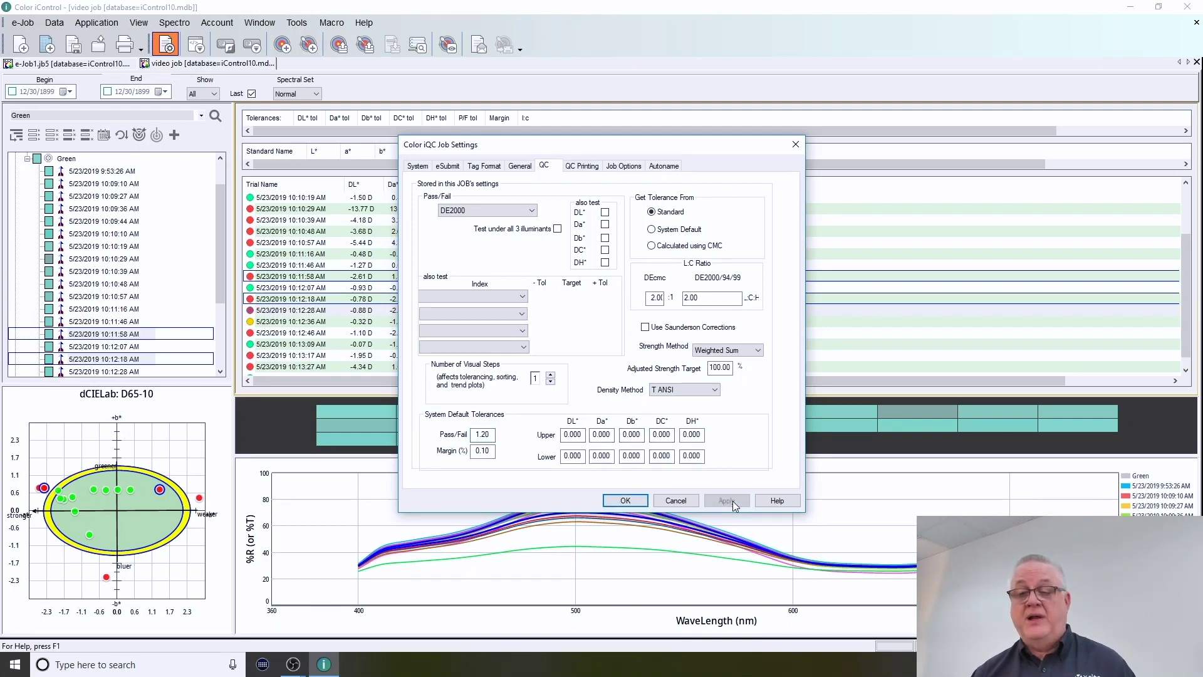
pyautogui.click(627, 501)
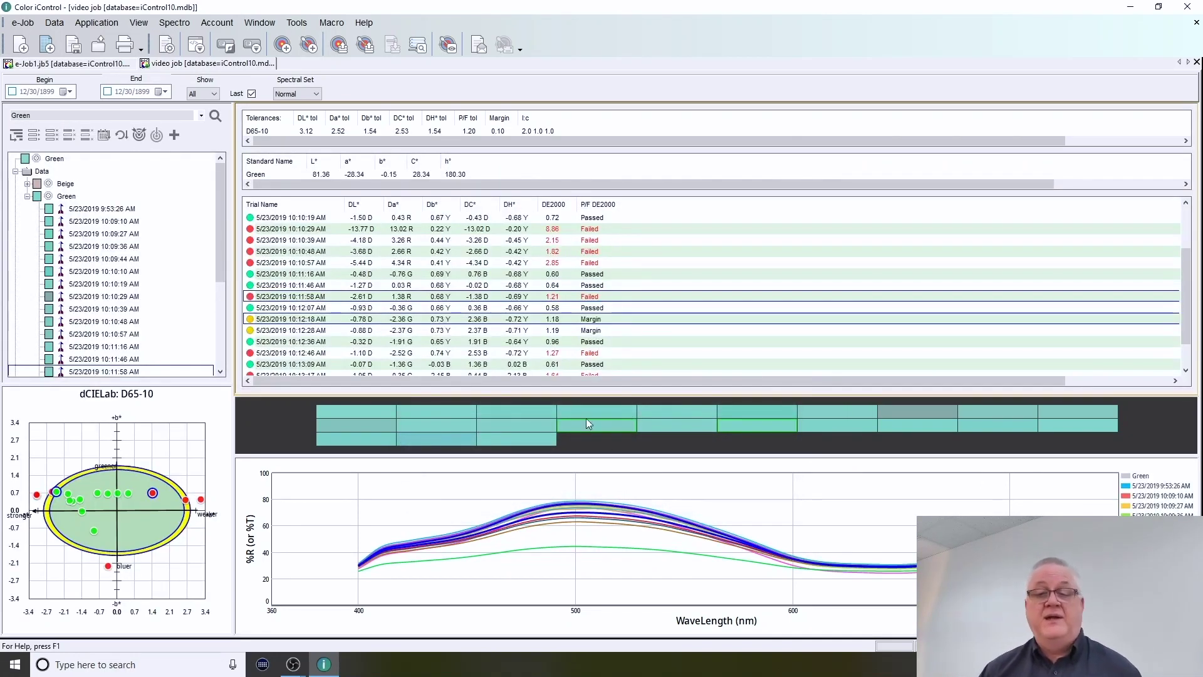